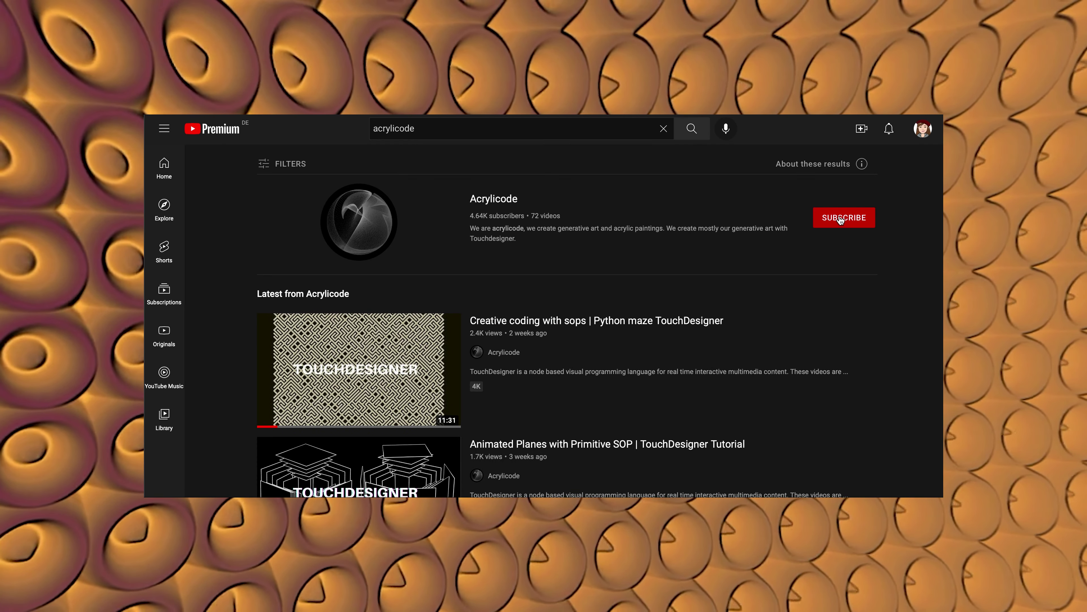
Subscribe to the Acrylicode channel and open its notification options
click(848, 220)
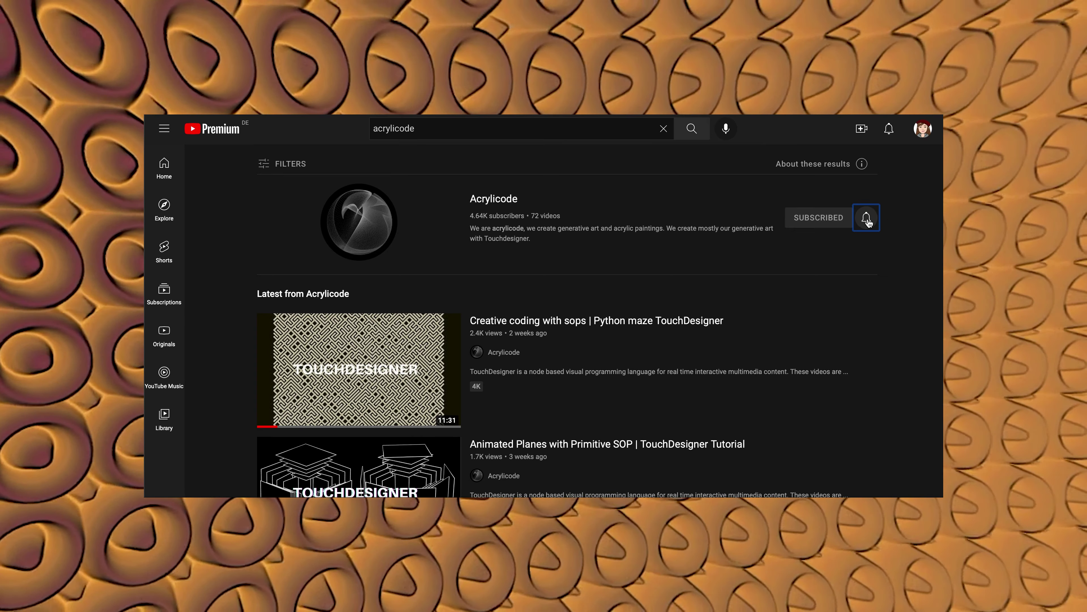
click(867, 219)
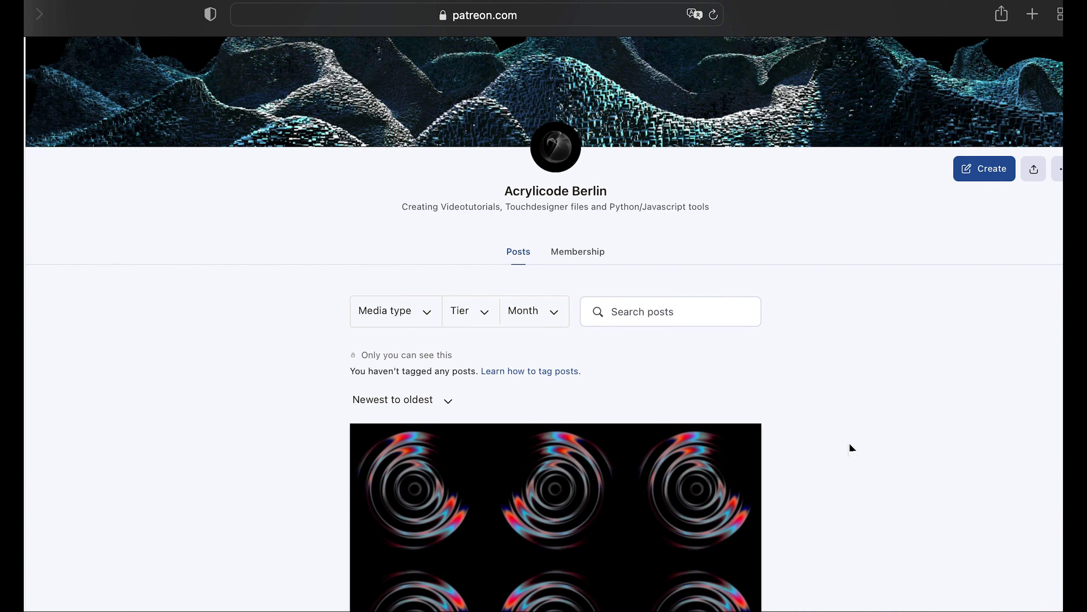
Look through the Acrylicode Patreon posts and their attached .toe project files
scroll(850, 445, down, 15)
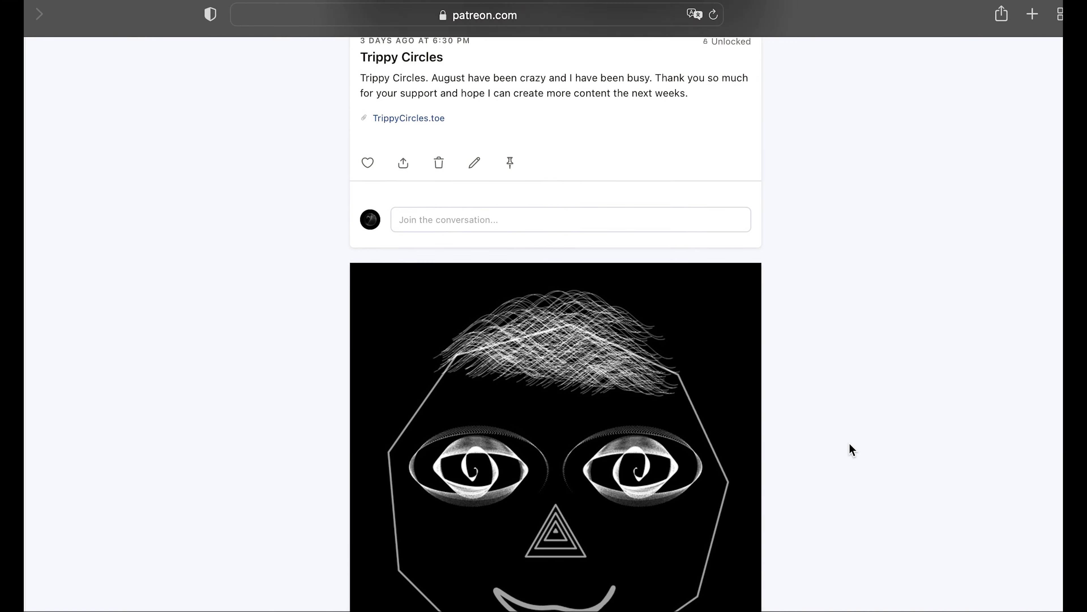
scroll(849, 443, down, 18)
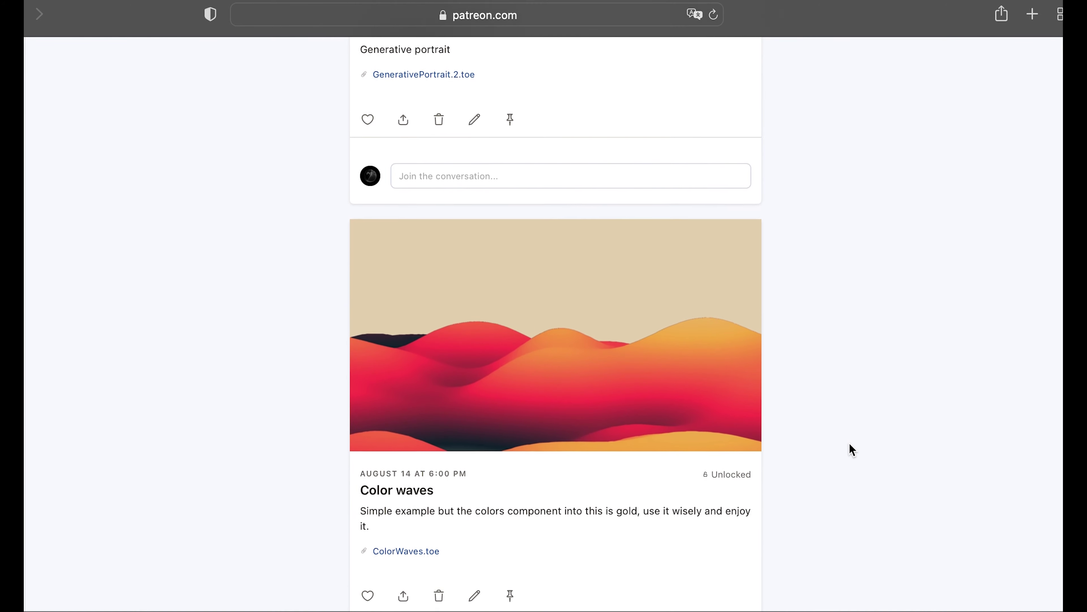
scroll(849, 443, down, 20)
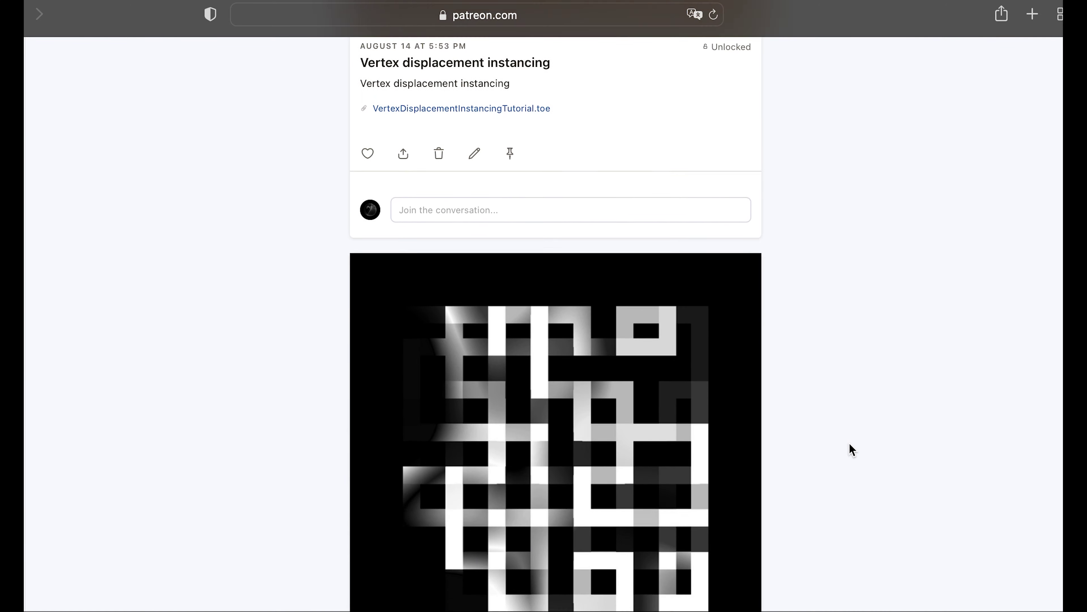
scroll(849, 444, down, 20)
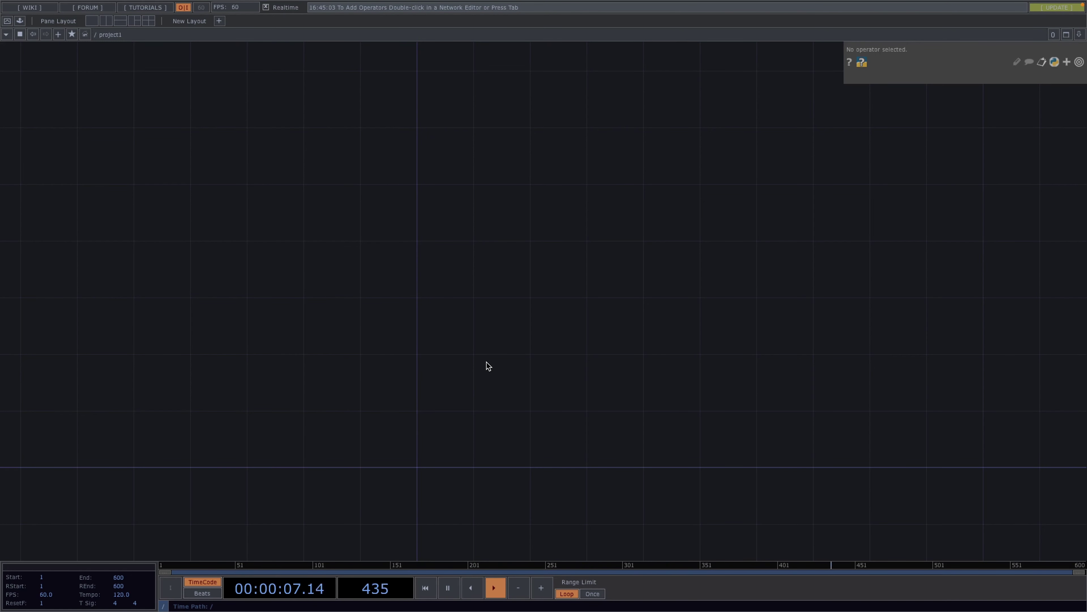
Add a Grid SOP to the empty project network
drag(498, 363, 576, 173)
key(Tab)
key(Tab)
key(Tab)
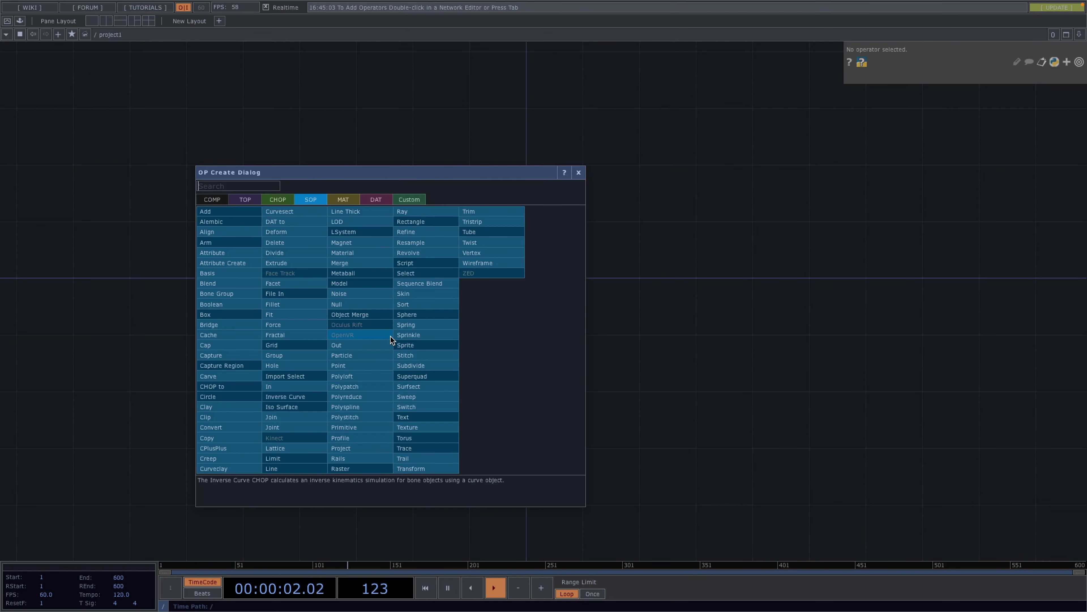
text(gr)
click(286, 344)
click(289, 285)
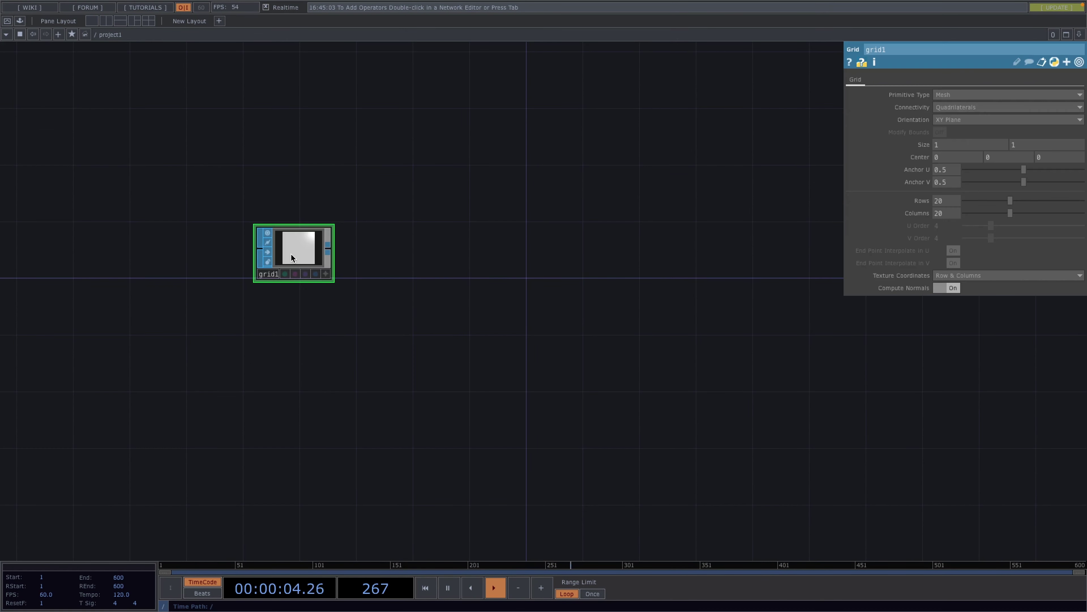
Add a Geometry COMP fed by the grid's output and place it beside the grid
right_click(332, 254)
click(166, 115)
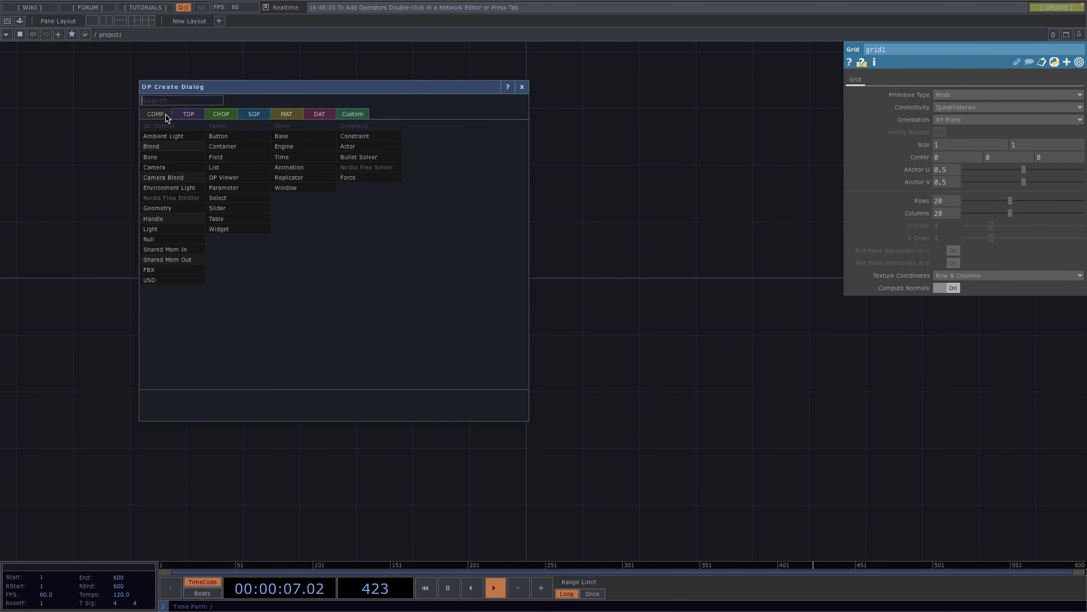
text(ge)
click(188, 210)
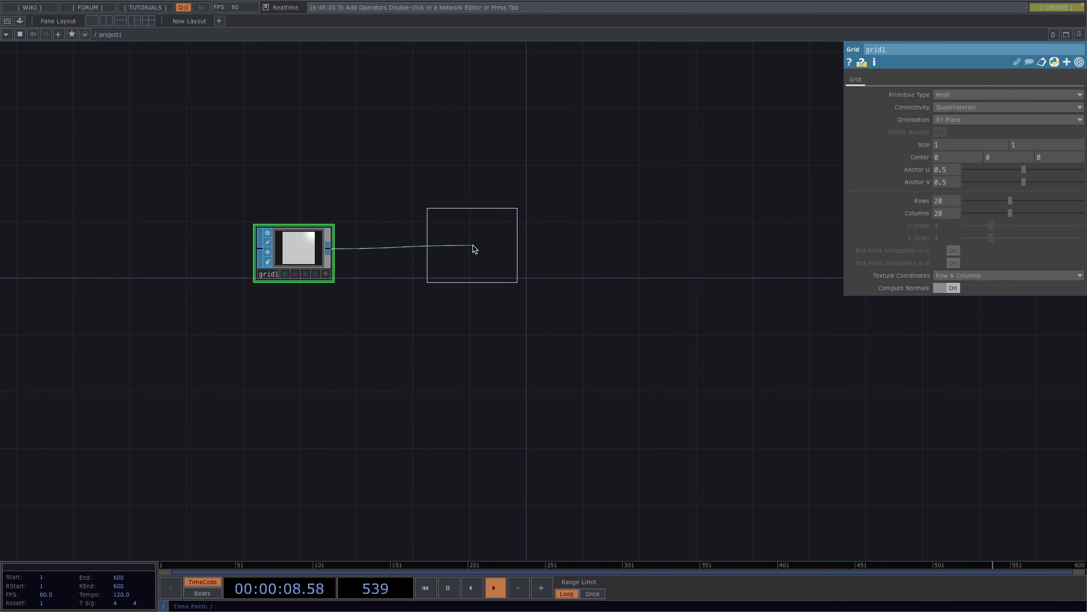
click(512, 252)
Add a Camera COMP above the geometry and a Light COMP next to the camera
key(Tab)
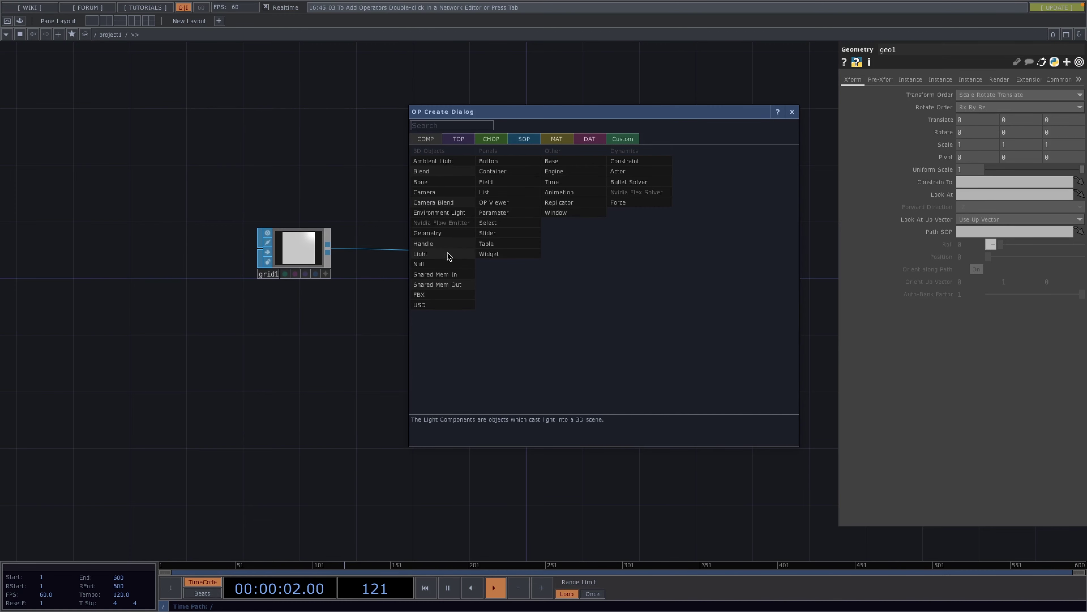
click(459, 192)
click(516, 129)
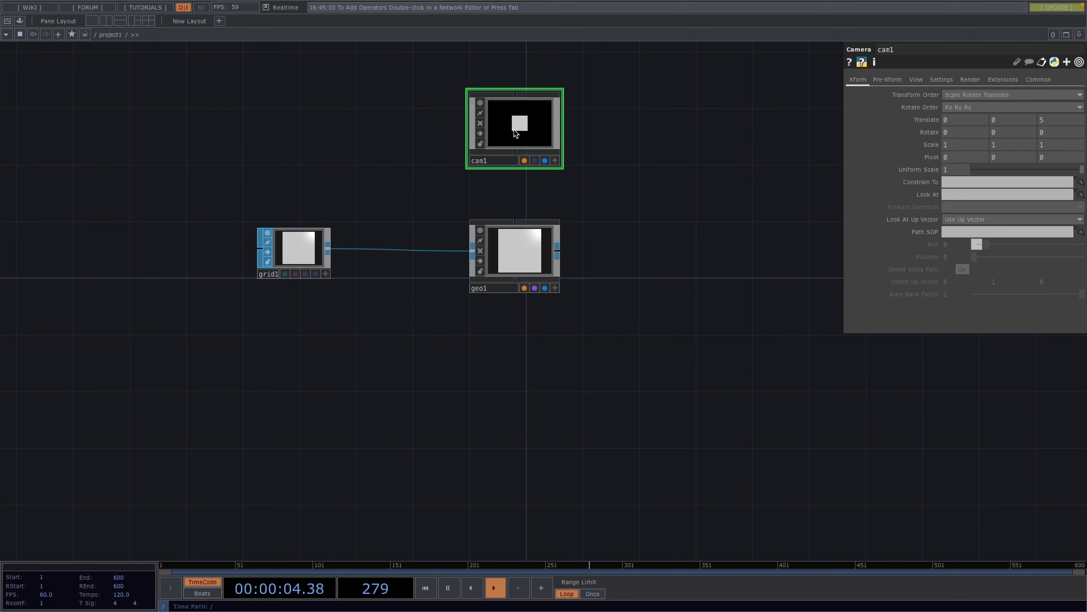
key(Tab)
click(363, 150)
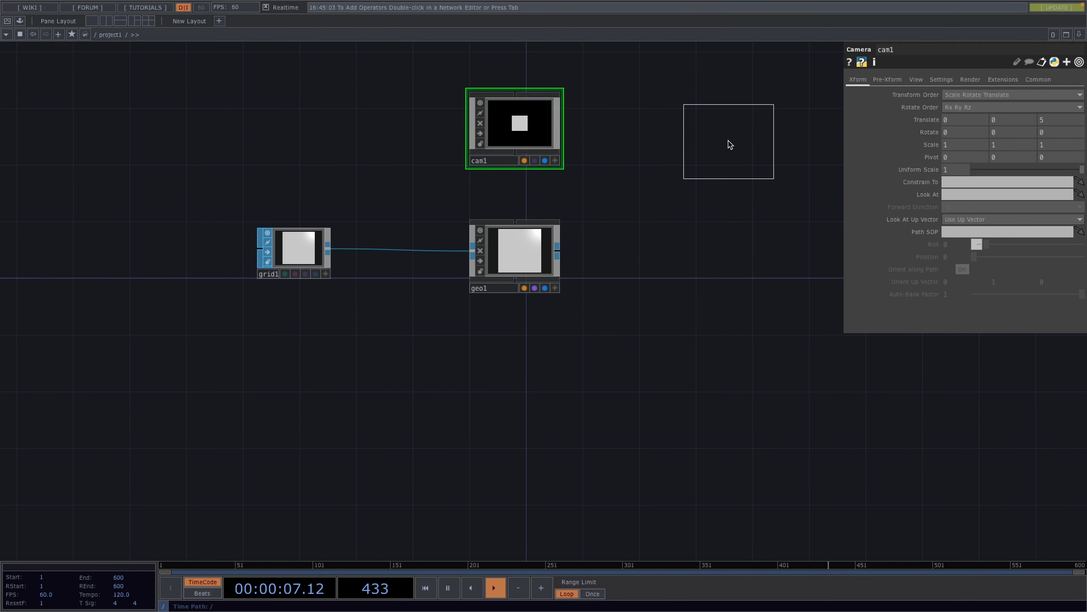
click(667, 132)
Add a Render TOP below the light, beside the geometry
key(Tab)
key(Tab)
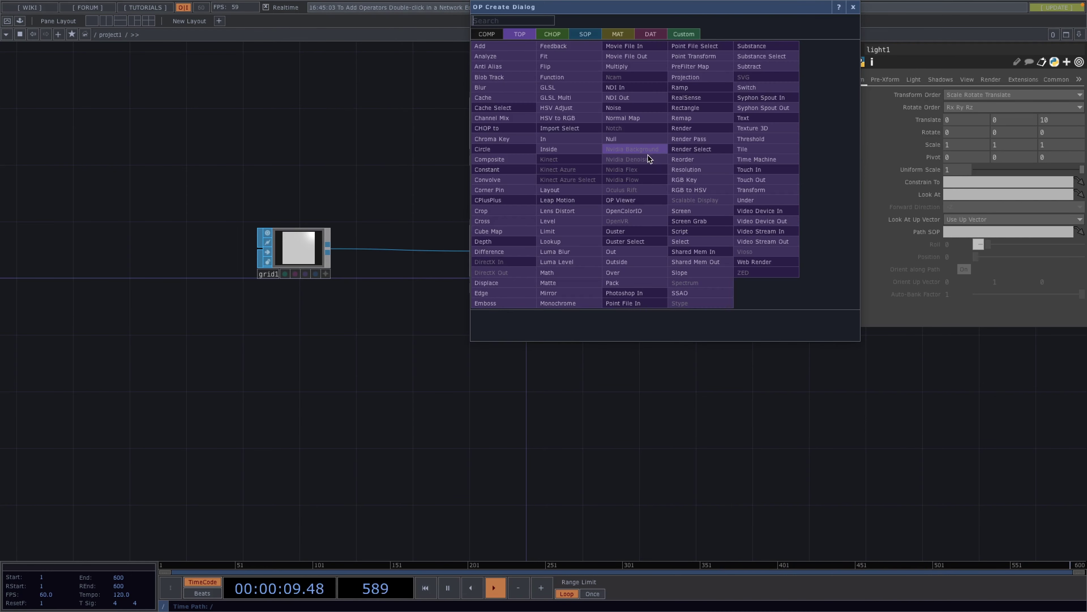
text(ren)
click(682, 128)
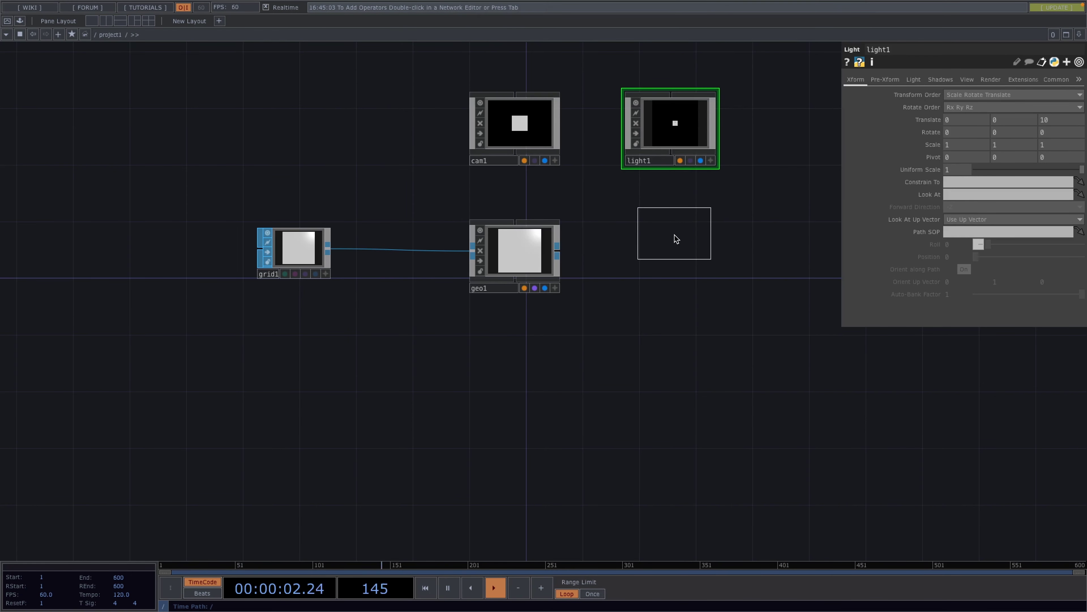
click(675, 261)
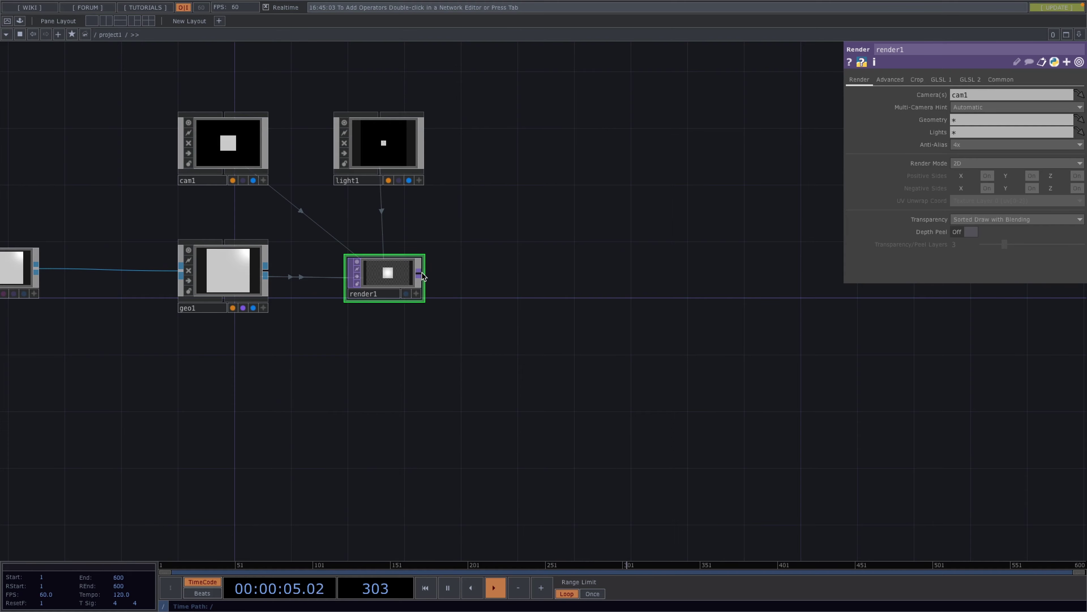
Add an RGB Key TOP connected to the Render TOP's output
key(Tab)
click(447, 282)
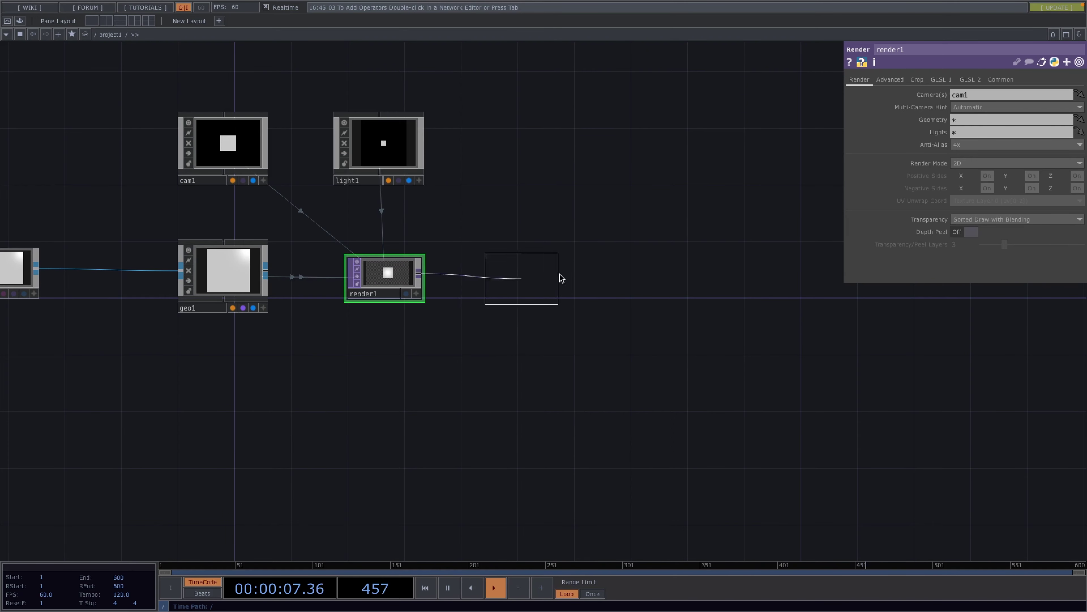
click(625, 281)
Append a Null TOP after the RGB Key and turn on its display as the network backdrop
key(Tab)
text(nu)
click(631, 244)
click(783, 279)
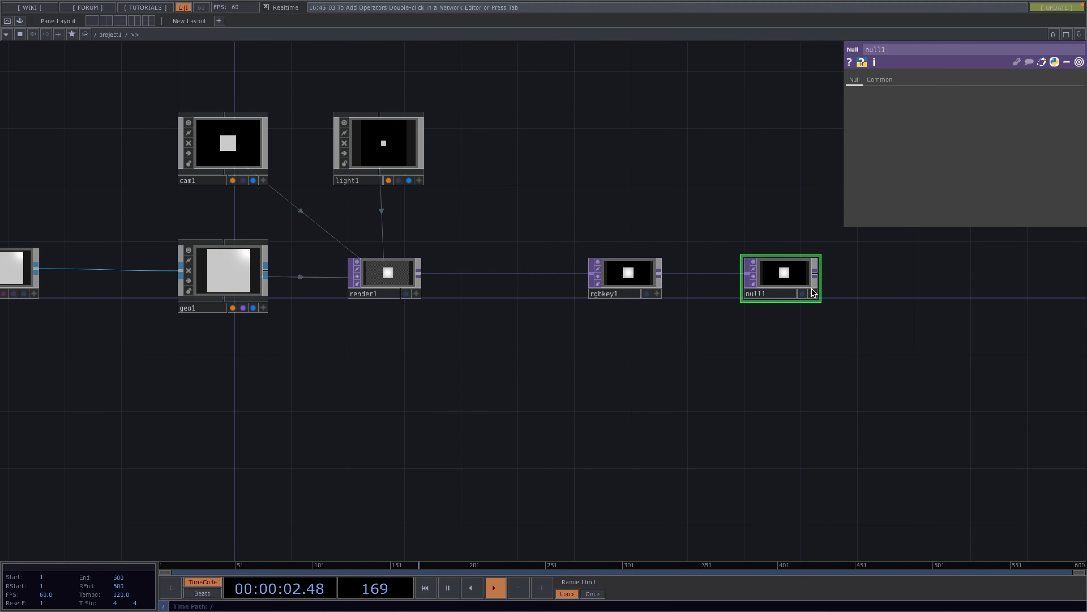
click(802, 294)
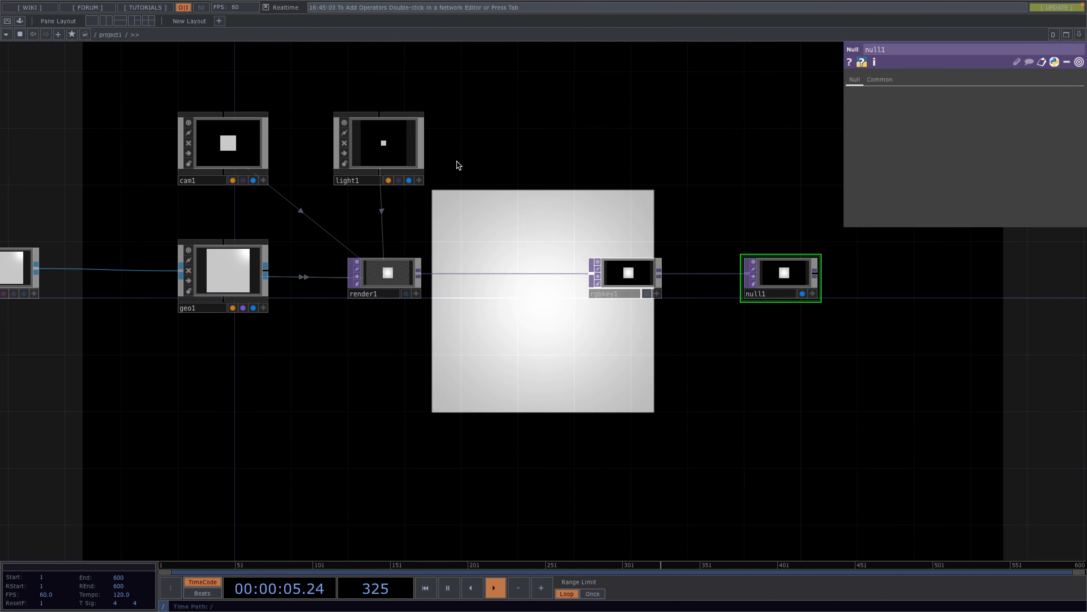
Split the workspace into two side-by-side panes and make the second pane show only the rendered output
click(109, 22)
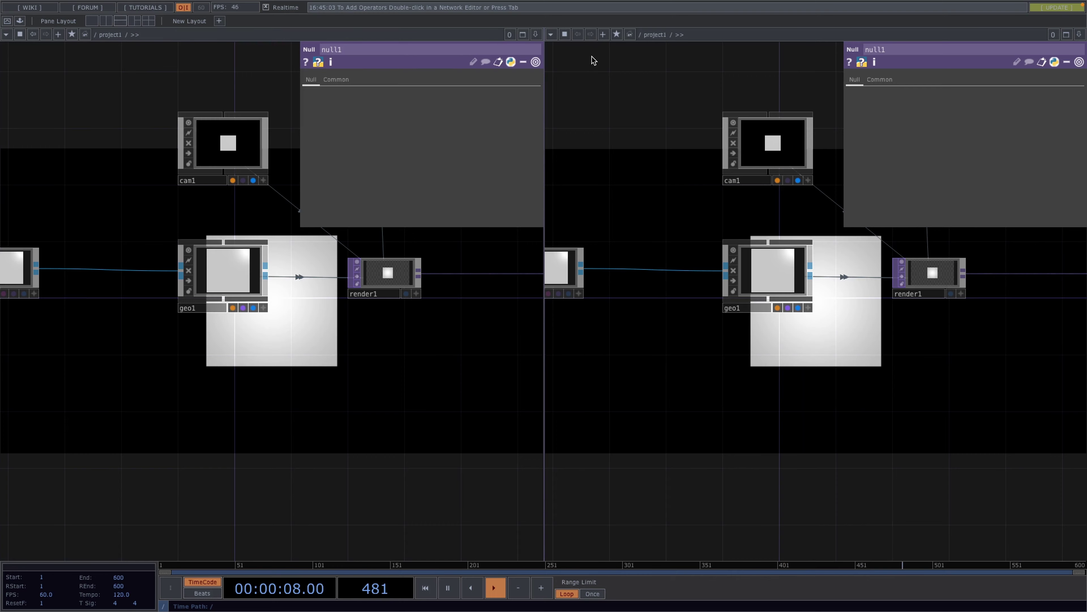
click(551, 35)
click(551, 123)
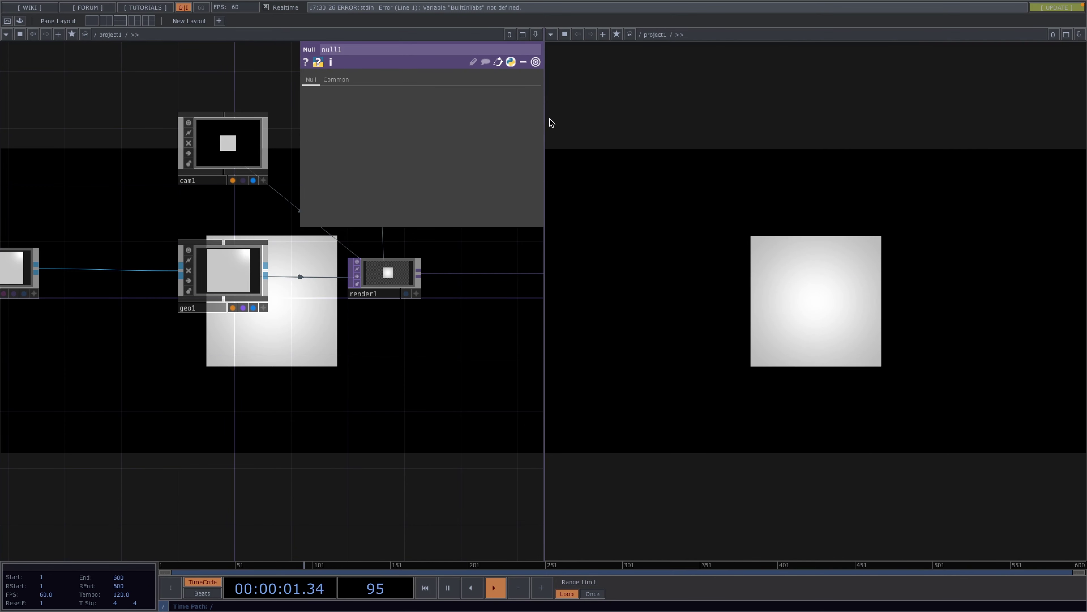
Turn off Backdrop TOPs in the display options of the network pane
right_click(368, 392)
mouse_move(402, 421)
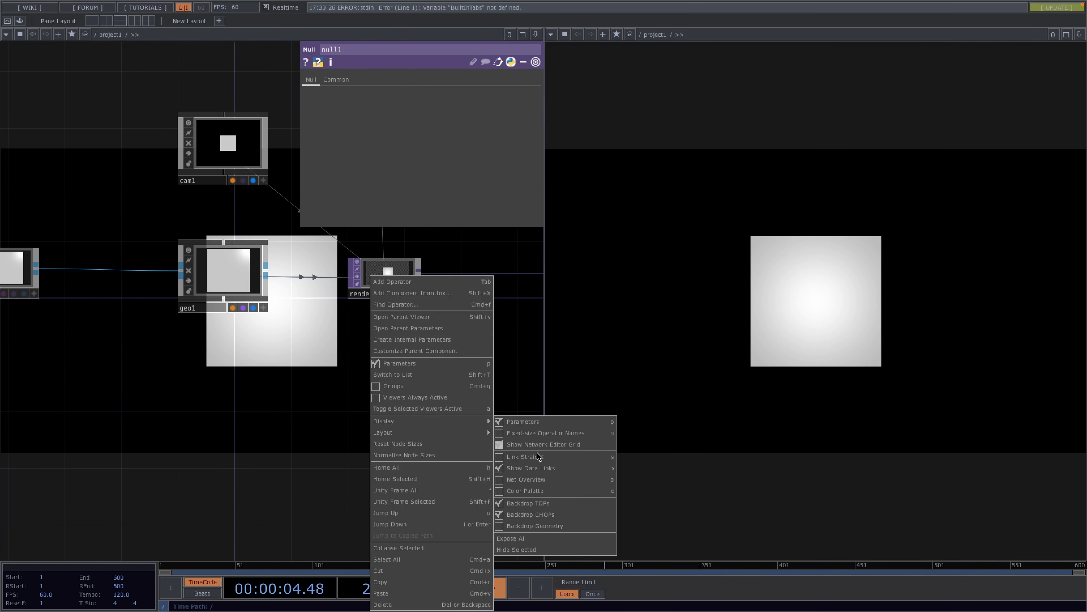
click(531, 504)
Add a Ramp TOP in the empty area below the grid
drag(297, 461, 364, 406)
scroll(365, 444, down, 3)
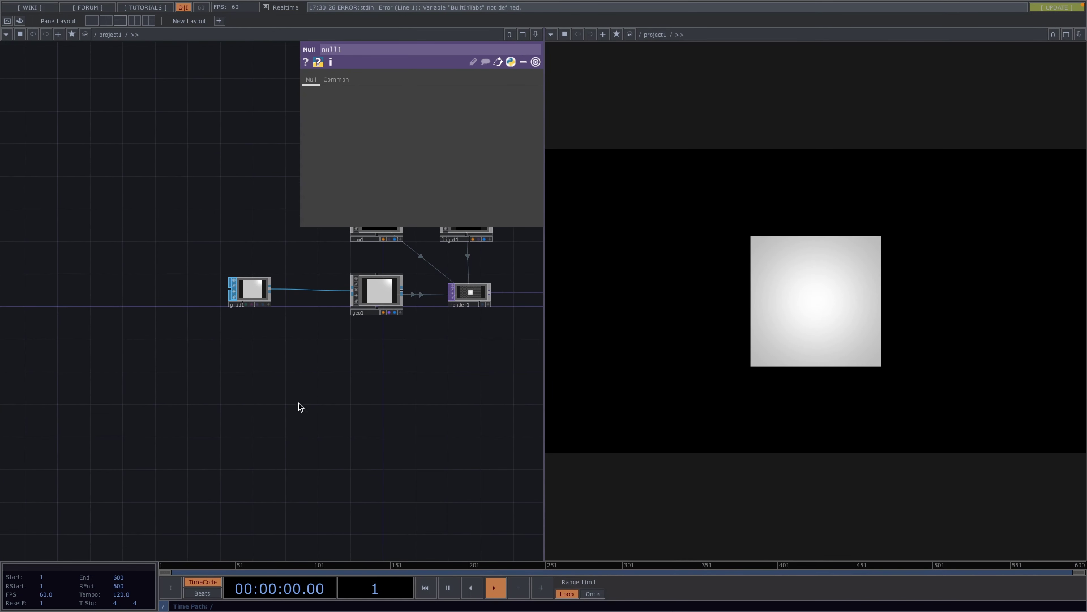
drag(180, 416, 228, 388)
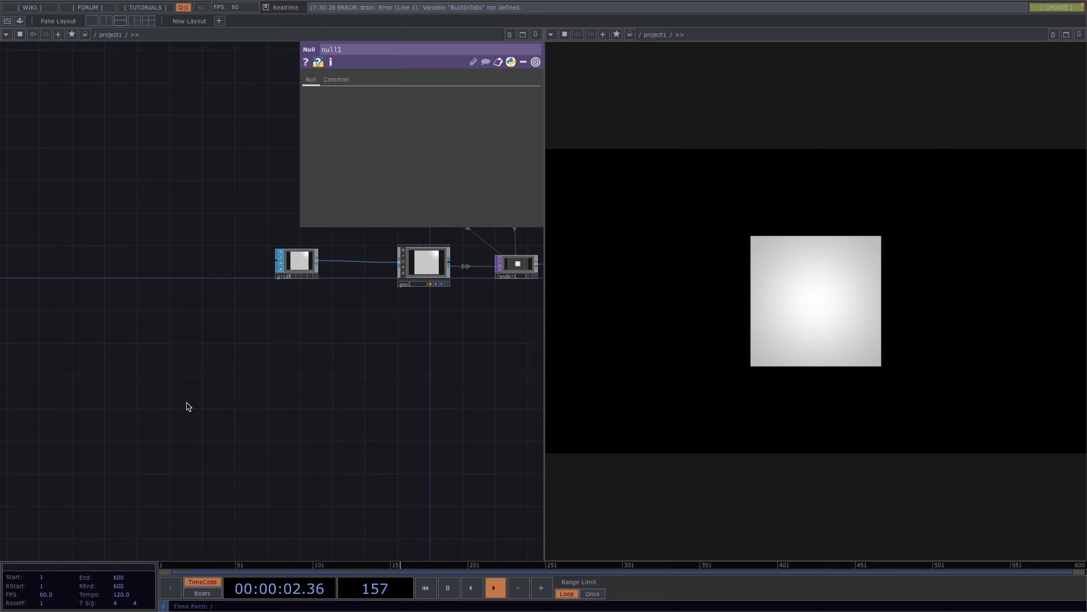
key(Tab)
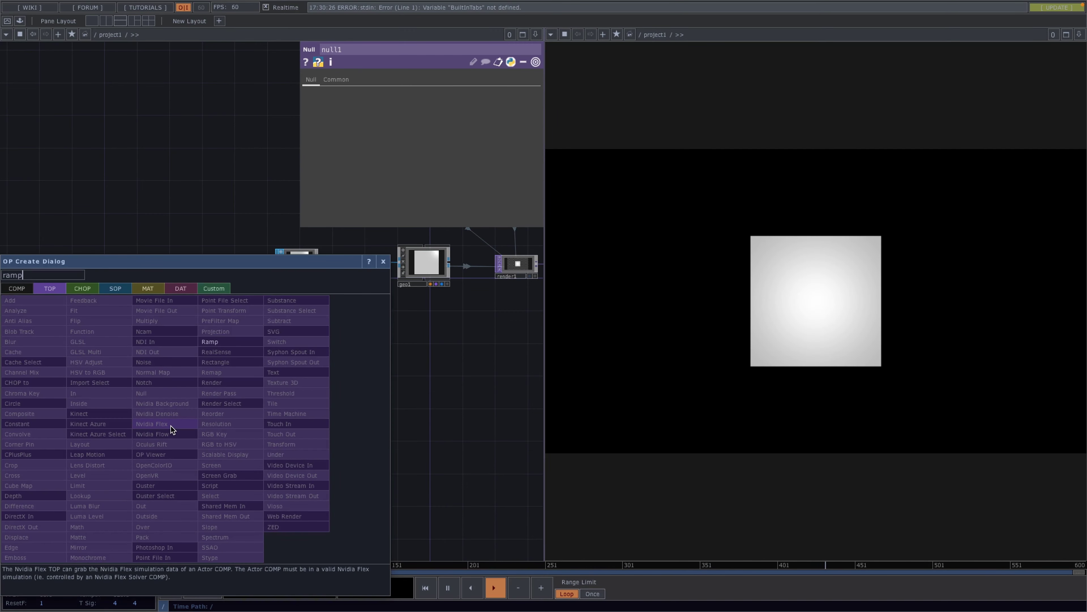
click(173, 430)
click(173, 429)
Set the ramp's Type to Circular and its Extend Left to Mirror
click(415, 179)
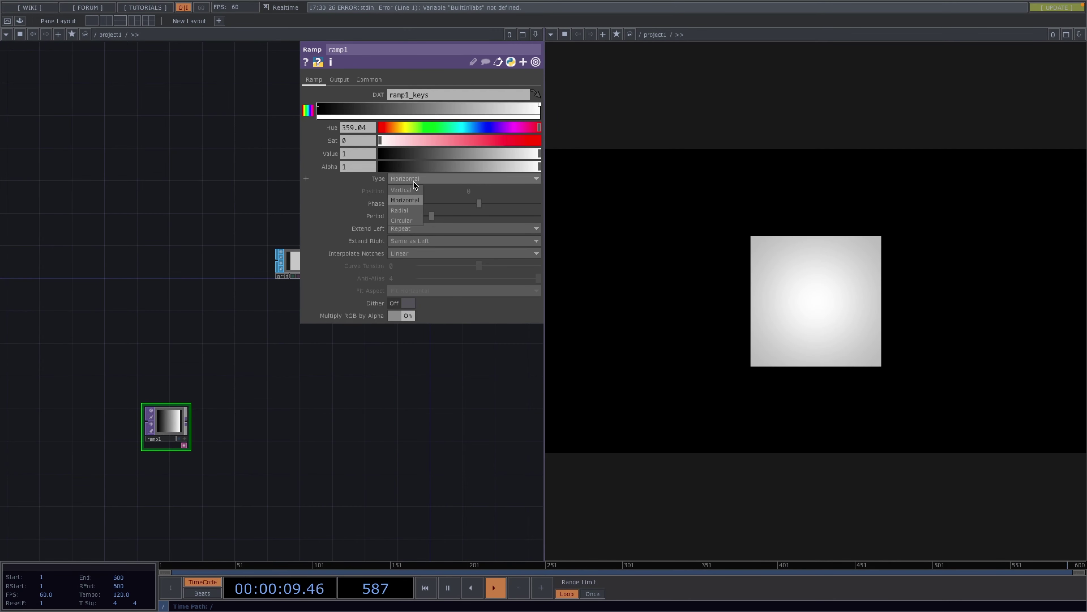
click(402, 220)
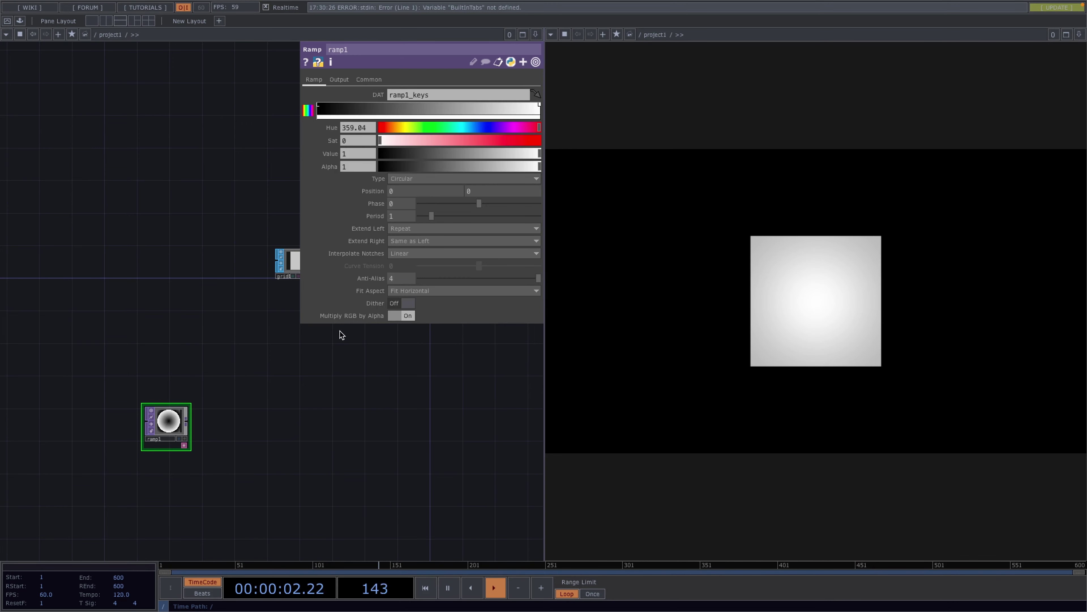
scroll(167, 424, up, 3)
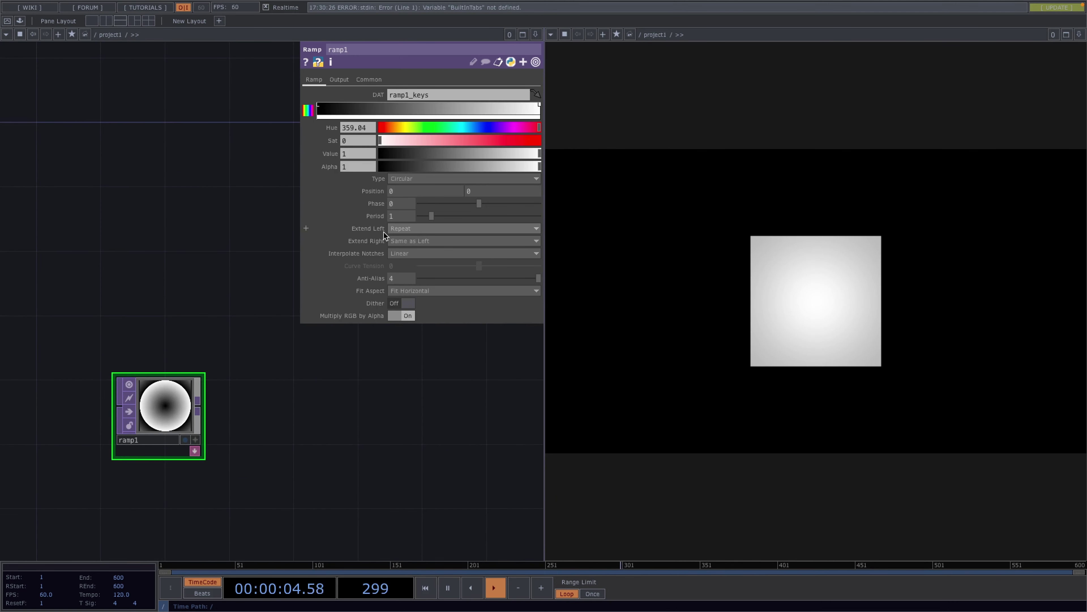
click(396, 230)
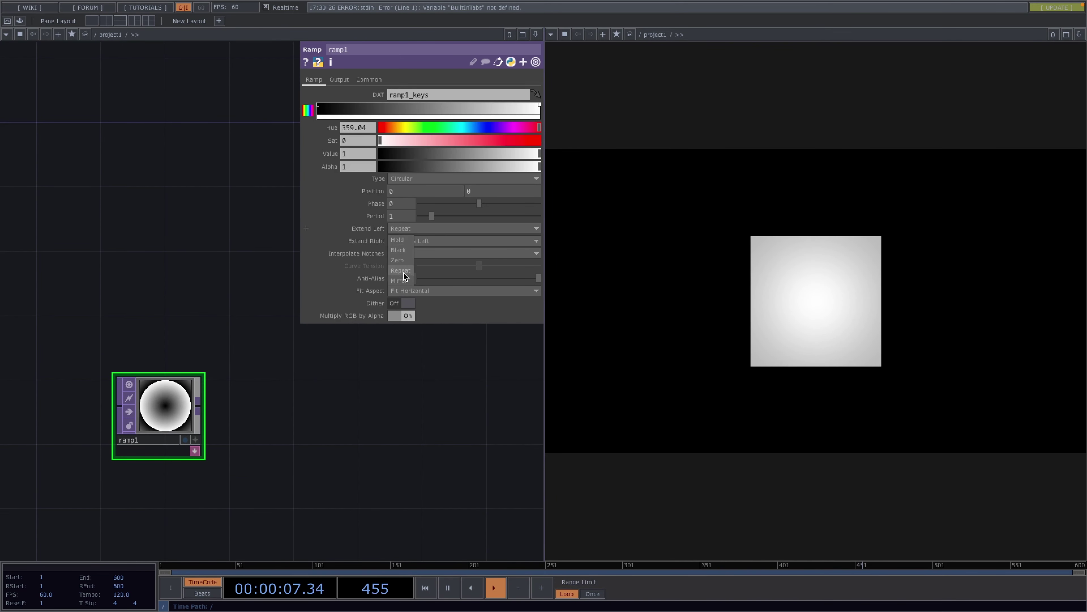
click(400, 281)
Add a Blur TOP connected to the ramp's output
scroll(218, 449, down, 3)
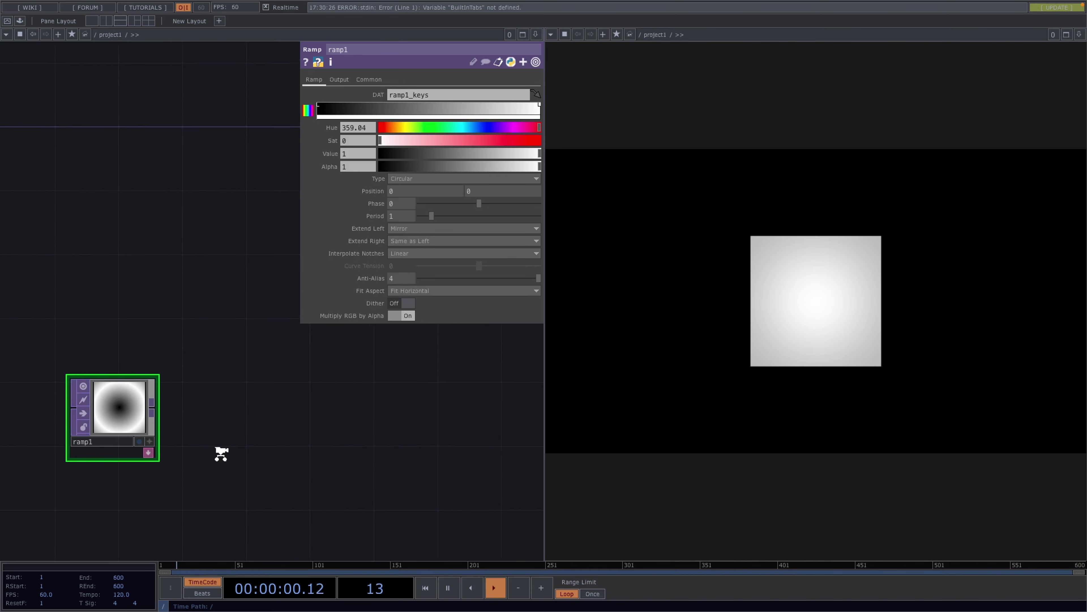
right_click(174, 424)
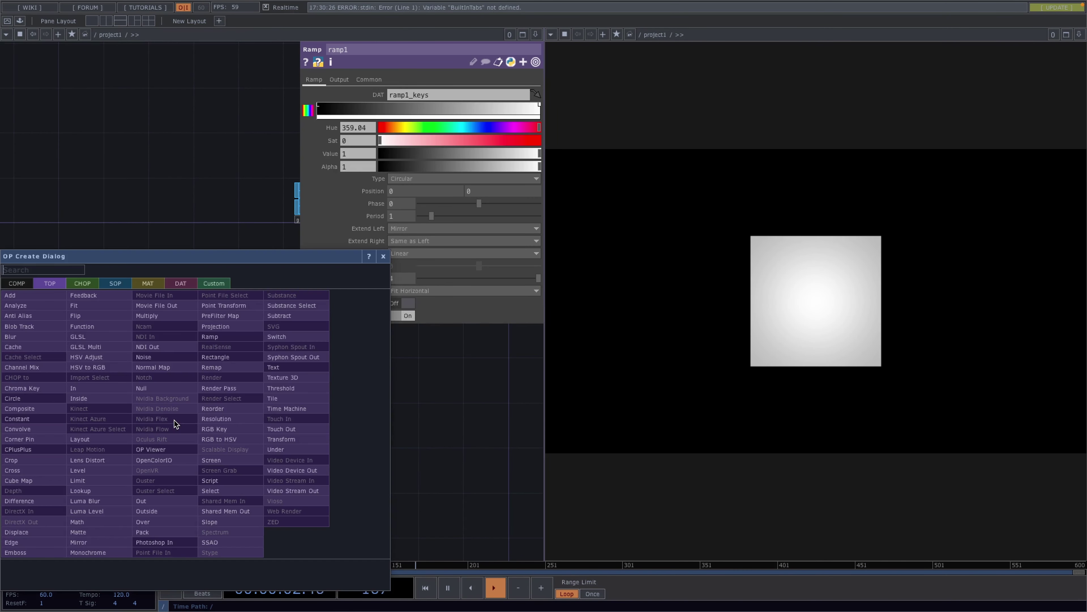
text(blur)
click(17, 336)
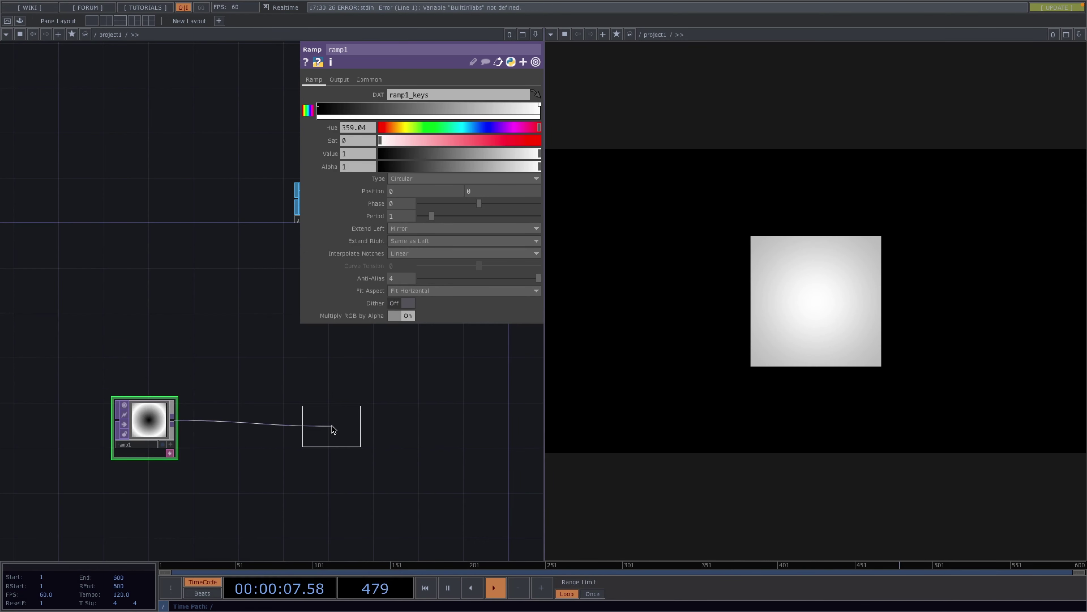
click(333, 419)
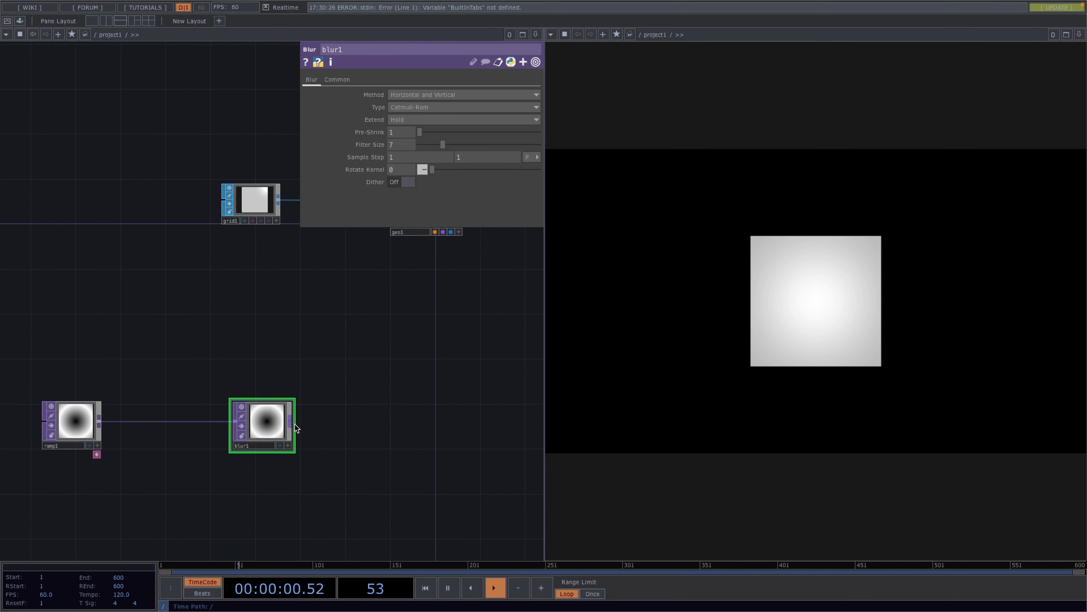
Append a Null TOP after the Blur TOP
right_click(291, 424)
click(257, 391)
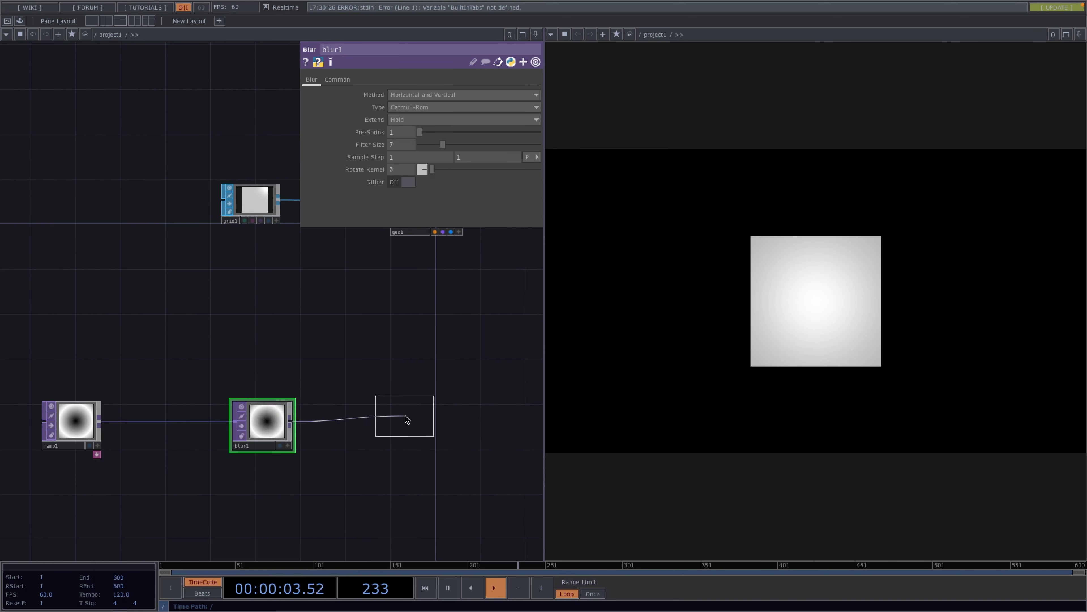
click(389, 427)
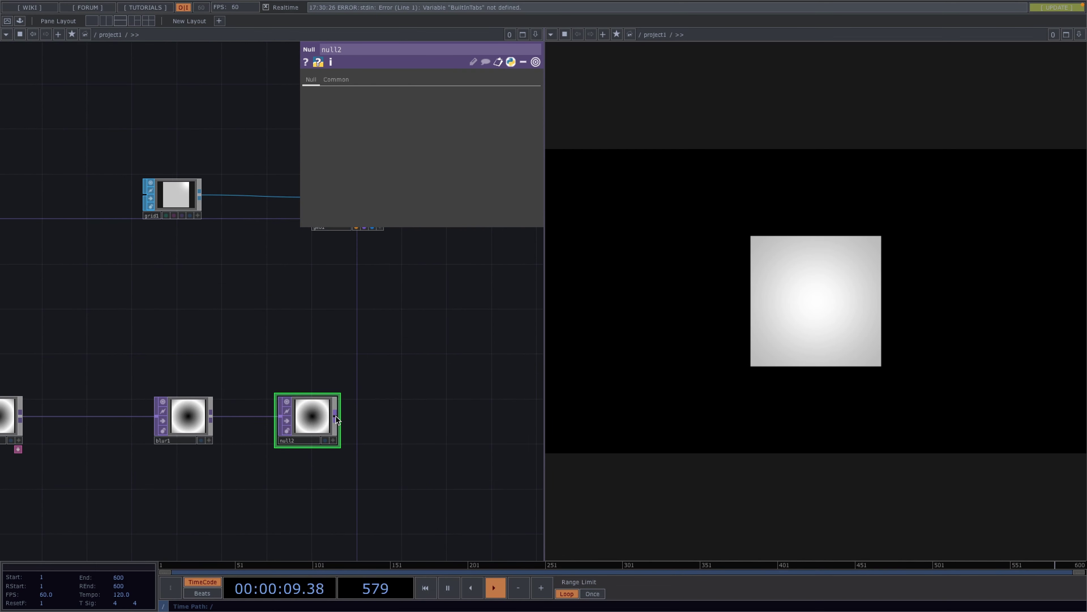
Append a Normal Map TOP to the output of null2
right_click(336, 419)
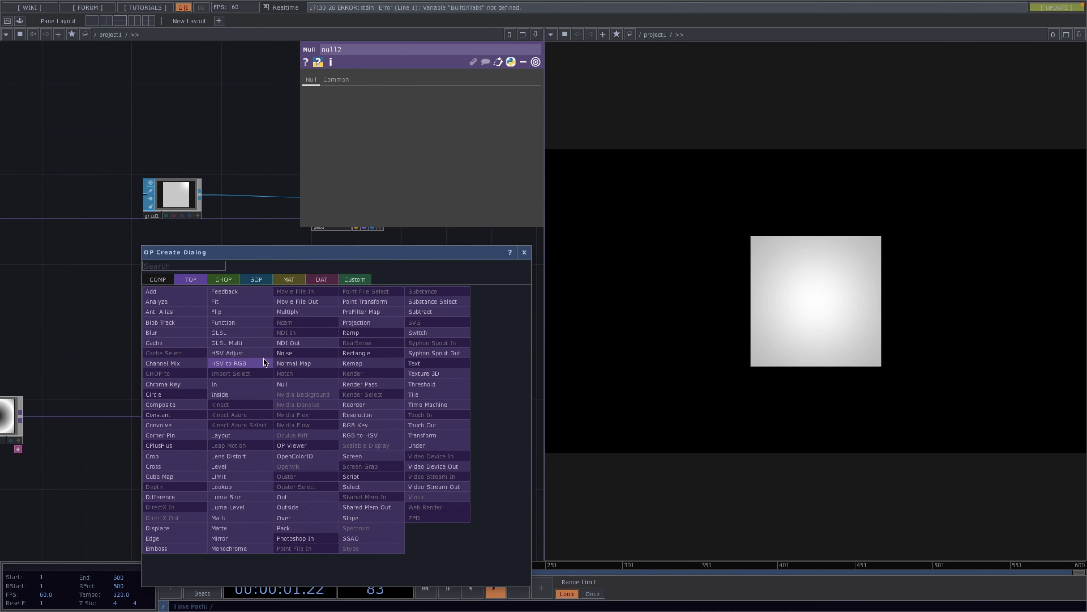
text(no)
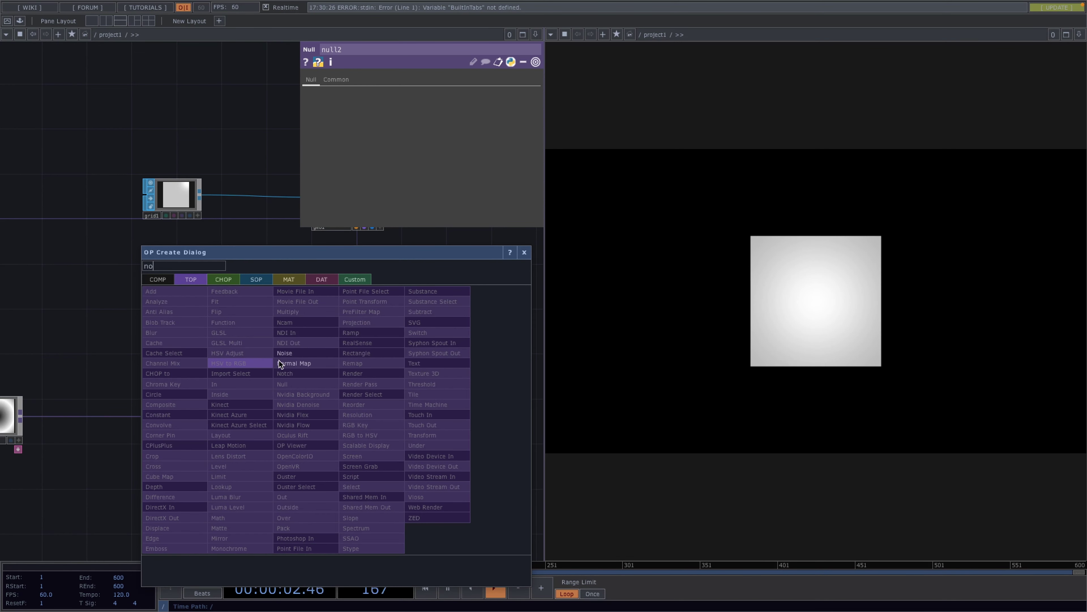
click(301, 363)
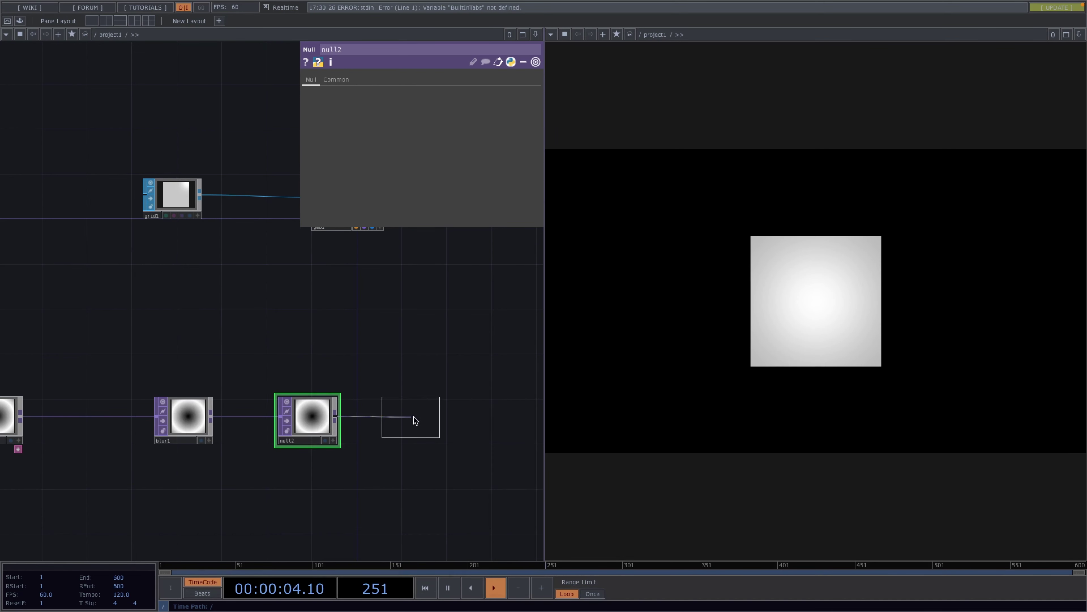
click(423, 419)
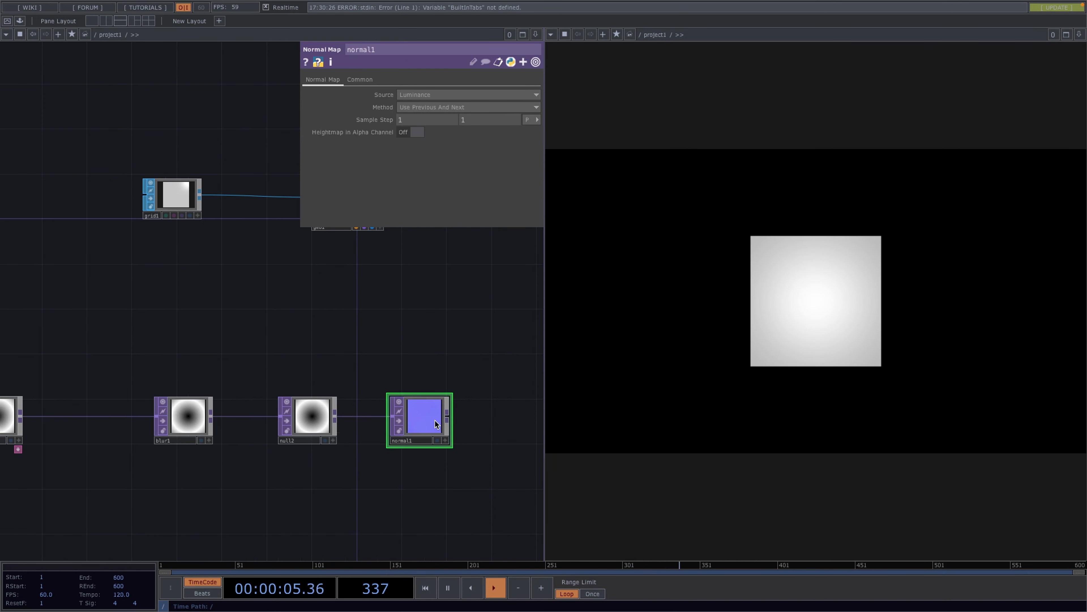
click(314, 422)
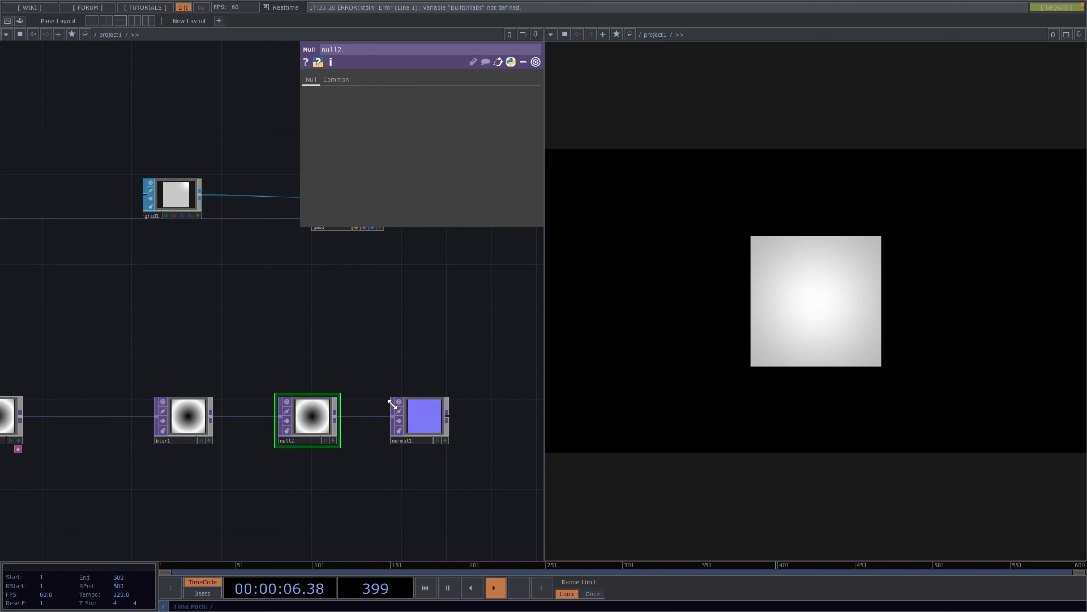
click(415, 405)
Add a Phong MAT in the empty area between geo1 and the texture operator row
drag(366, 353, 378, 384)
key(Tab)
key(Tab)
key(Tab)
key(Tab)
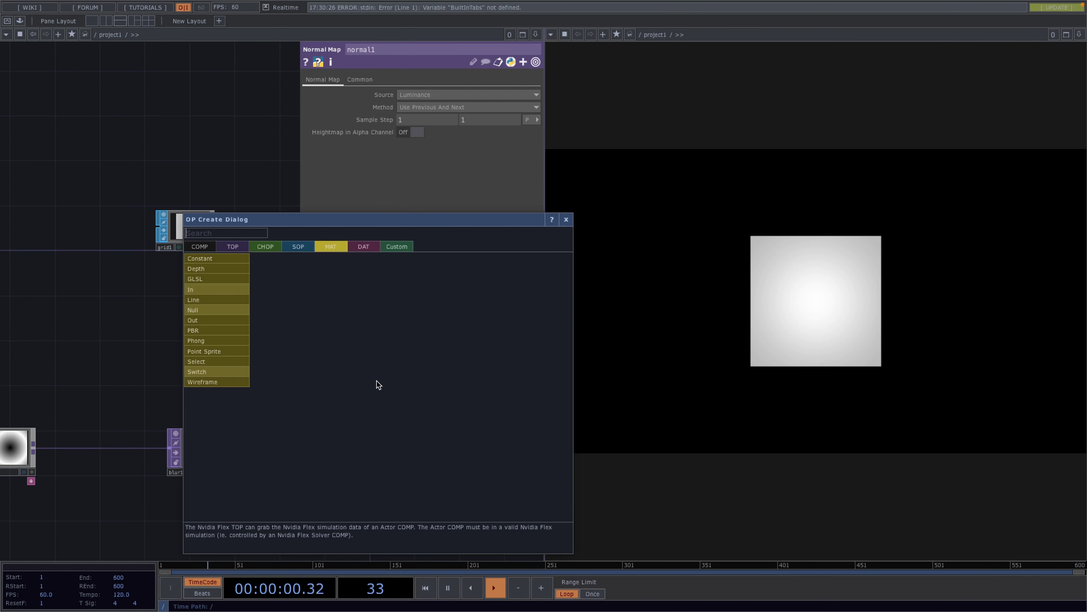
click(216, 341)
click(361, 336)
drag(210, 329, 108, 234)
drag(40, 294, 0, 295)
drag(279, 367, 300, 194)
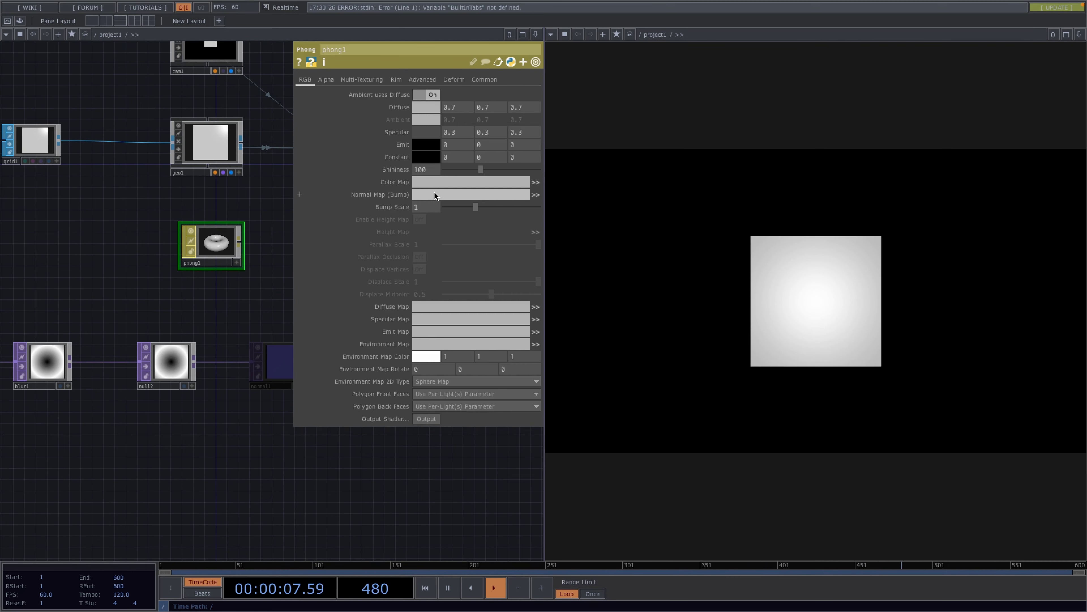
Assign normal1 as the Phong material's normal map, enable its height map with null2, and turn on Displace Vertices
drag(434, 196, 435, 196)
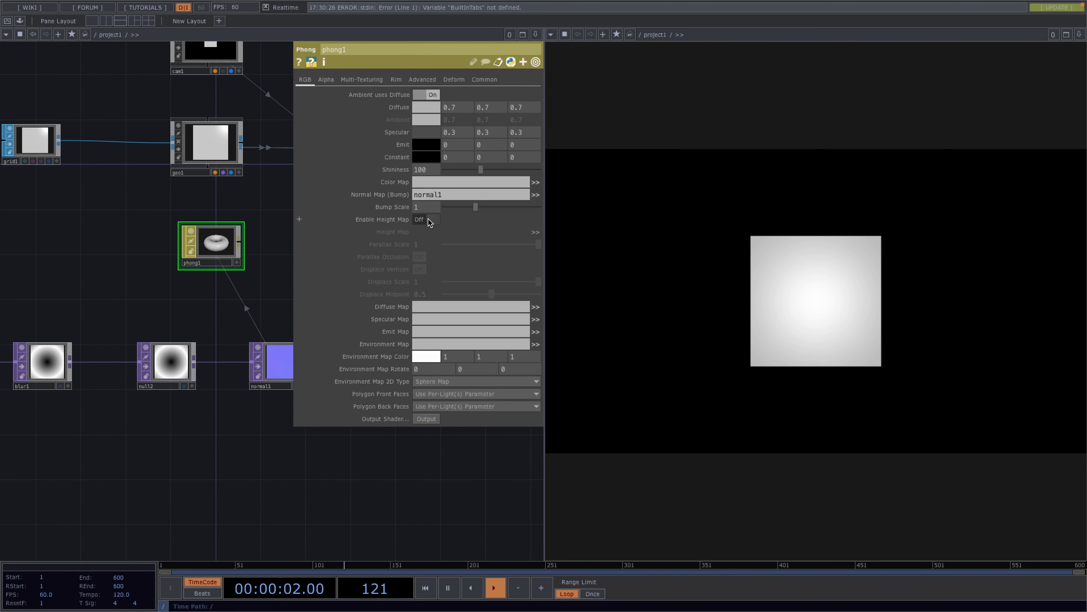
click(430, 220)
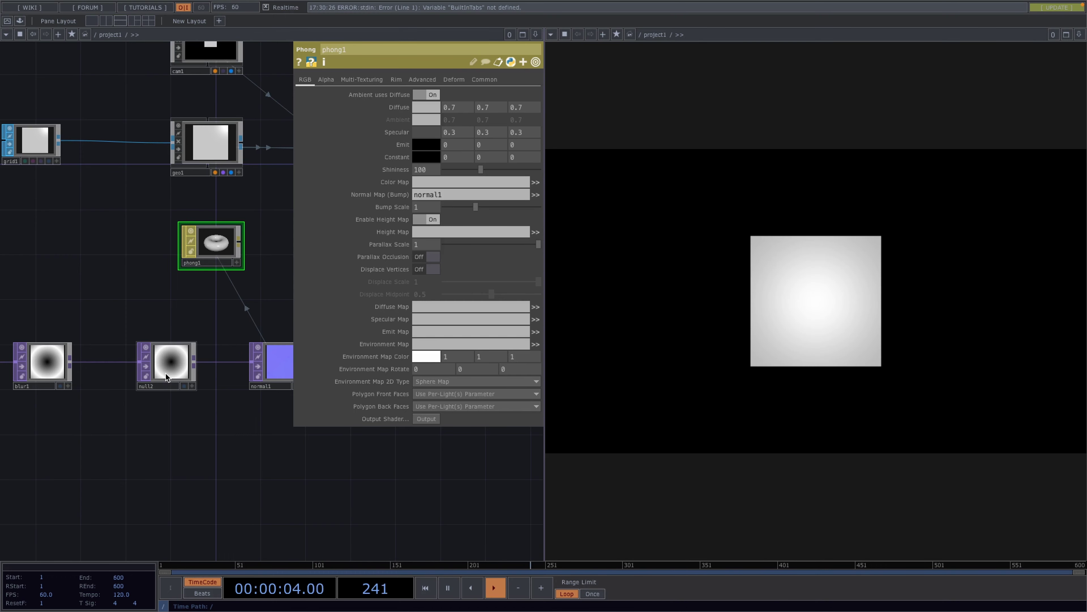
drag(168, 370, 430, 233)
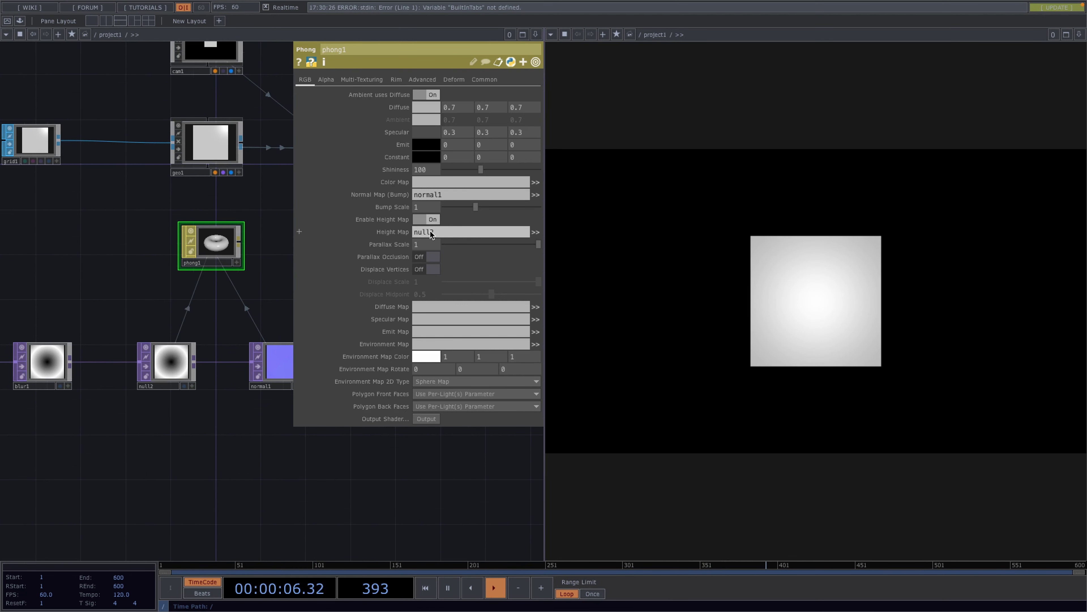
click(423, 270)
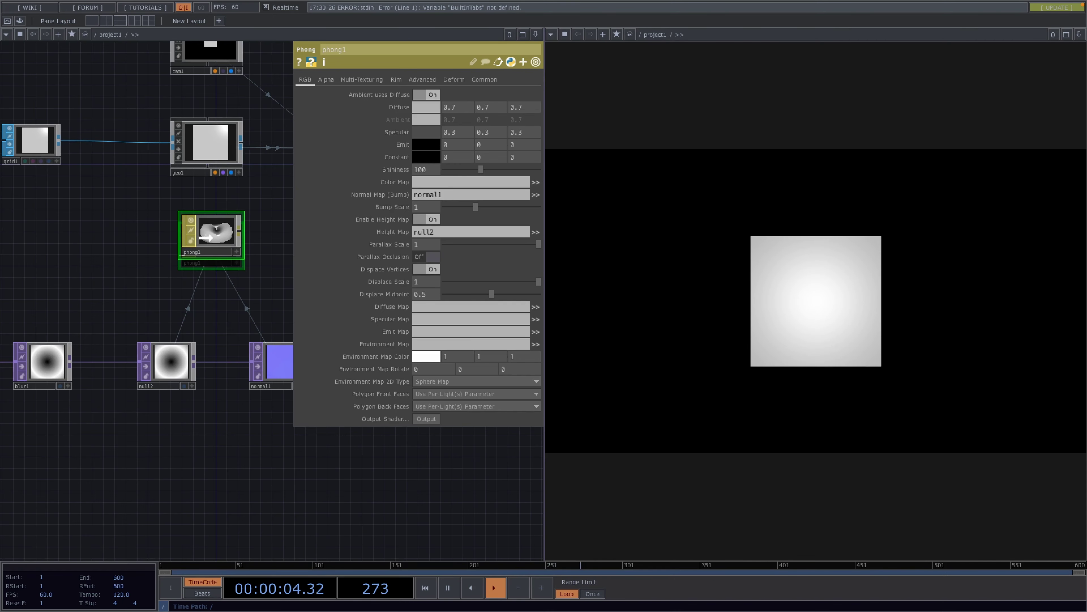
Apply phong1 as the material of geo1 and assign null2 as the material's Color Map
drag(211, 245, 224, 148)
click(202, 137)
click(239, 173)
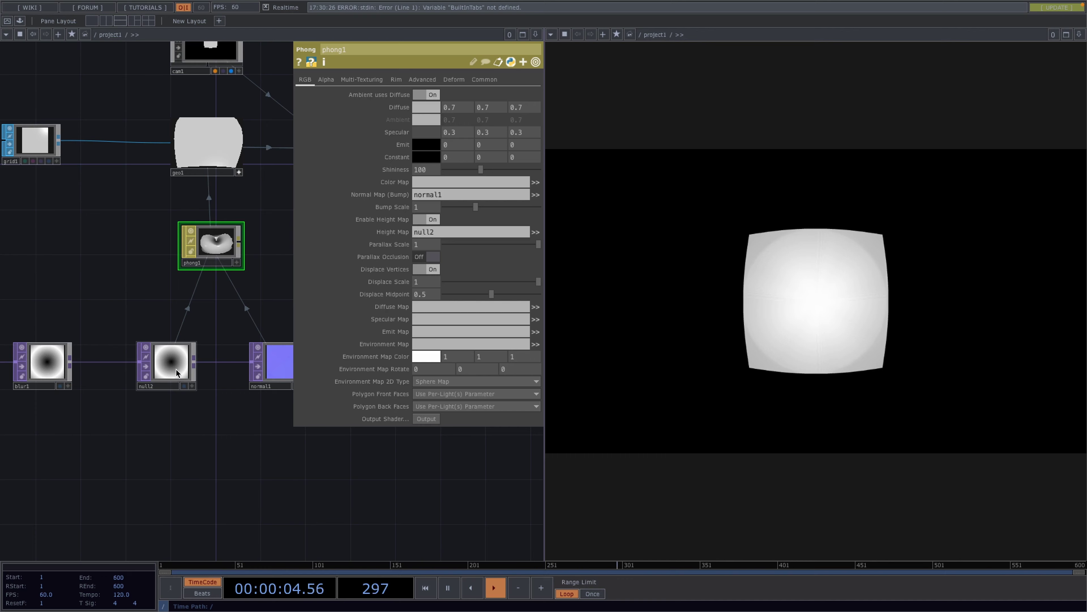
drag(178, 371, 430, 182)
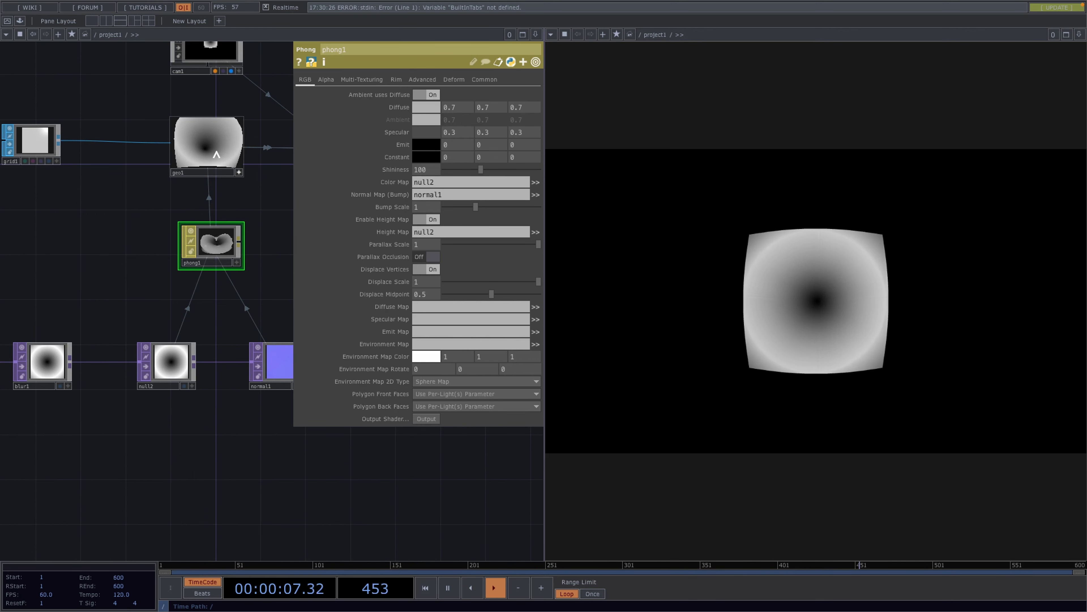
Examine the displaced geometry in the geo1 viewer from several angles and check the settings of blur1
mouse_move(217, 155)
mouse_down()
mouse_move(218, 145)
mouse_move(204, 154)
mouse_move(211, 165)
mouse_up()
drag(171, 200, 147, 239)
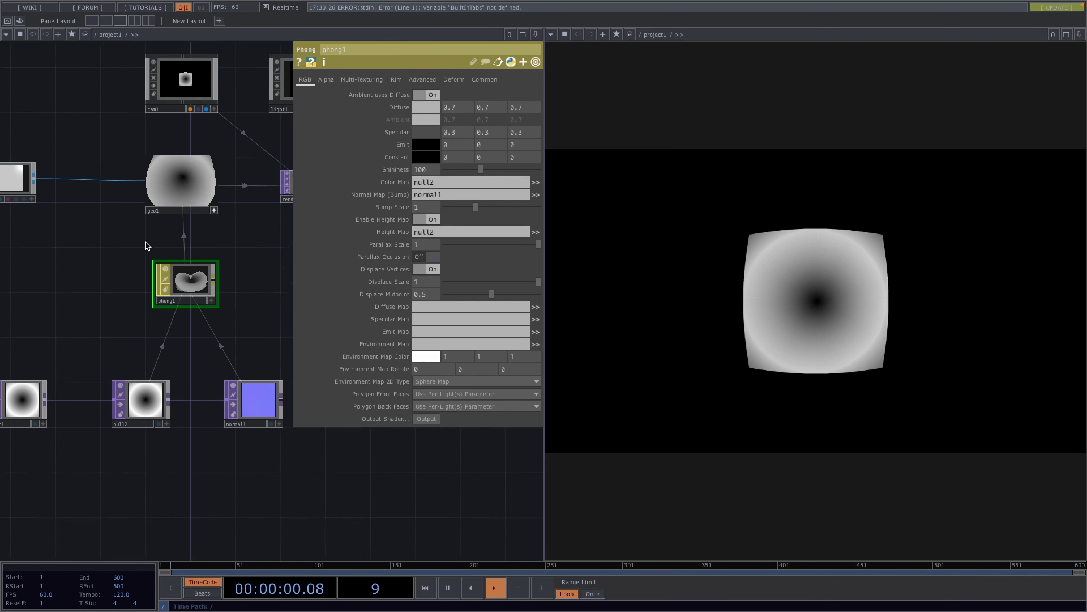
drag(230, 243, 228, 311)
scroll(230, 312, up, 8)
drag(200, 254, 220, 392)
scroll(140, 315, down, 3)
drag(116, 304, 109, 275)
drag(98, 430, 164, 393)
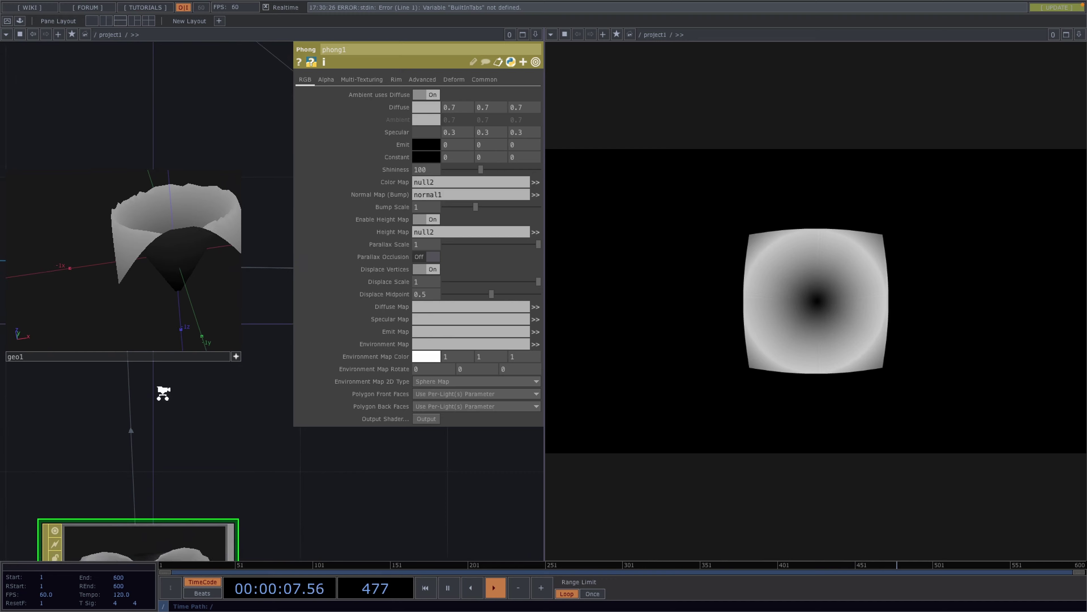
scroll(163, 394, down, 5)
drag(150, 435, 269, 205)
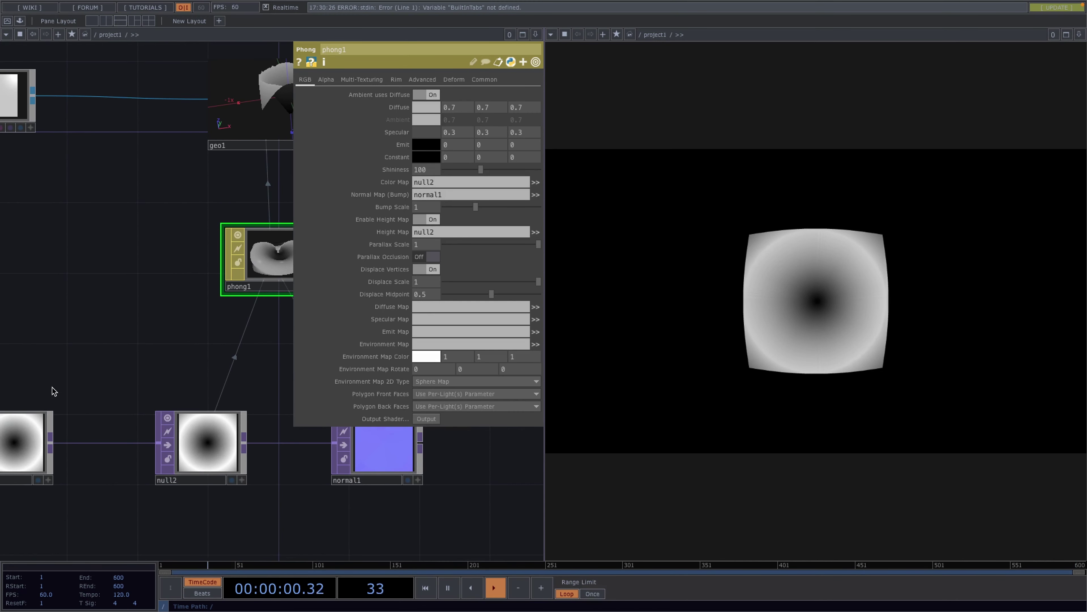
drag(53, 386, 128, 354)
click(92, 410)
drag(216, 277, 146, 377)
drag(194, 282, 118, 367)
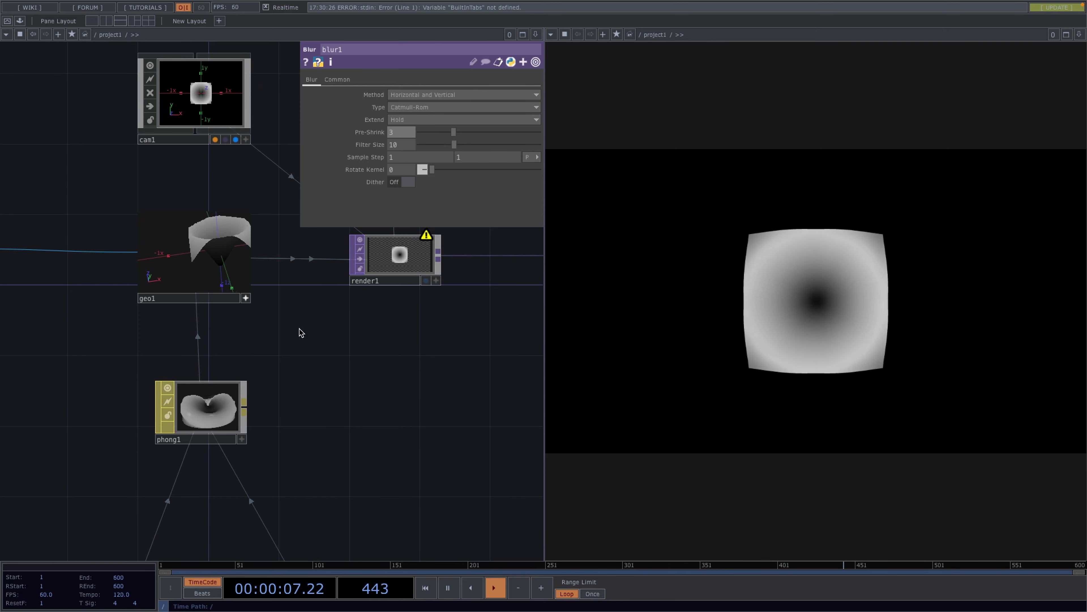
drag(299, 335, 437, 347)
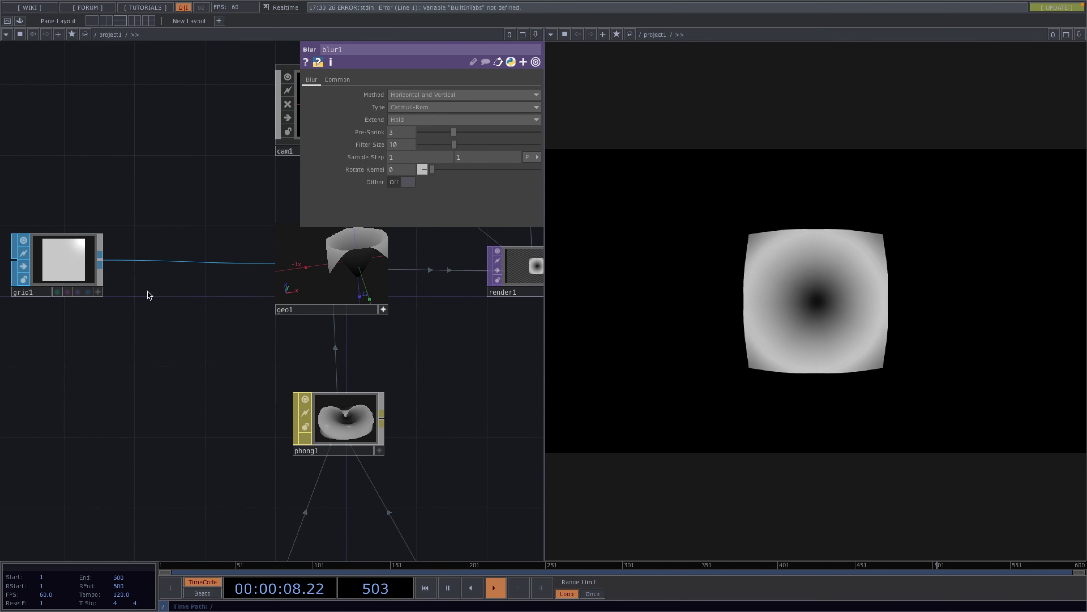
Insert an Attribute Create SOP between grid1 and geo1 and turn on Compute Tangents
right_click(161, 264)
click(184, 247)
text(atr)
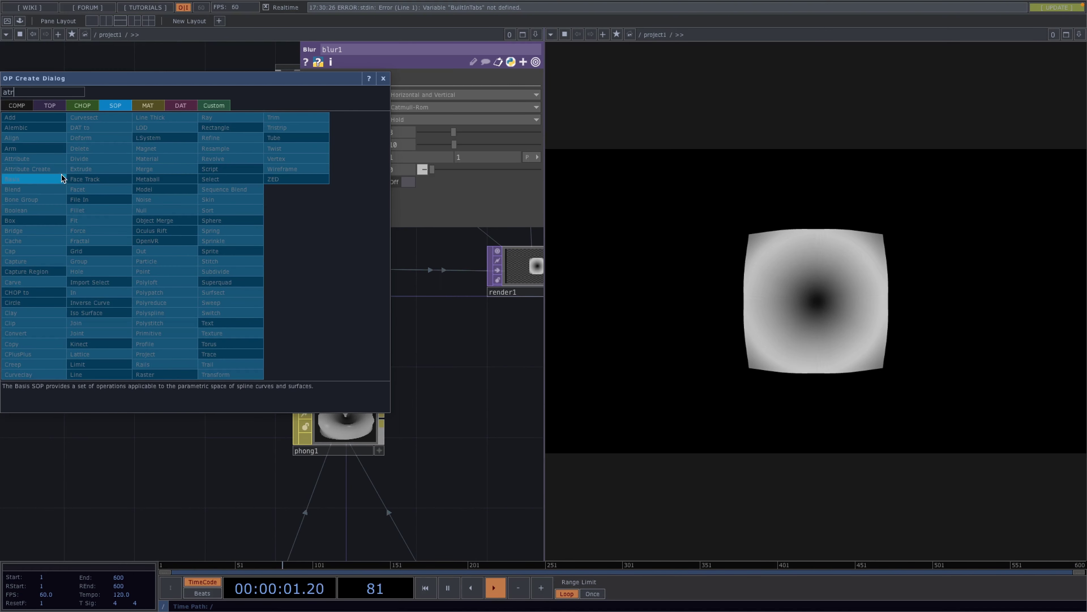
click(58, 169)
click(198, 266)
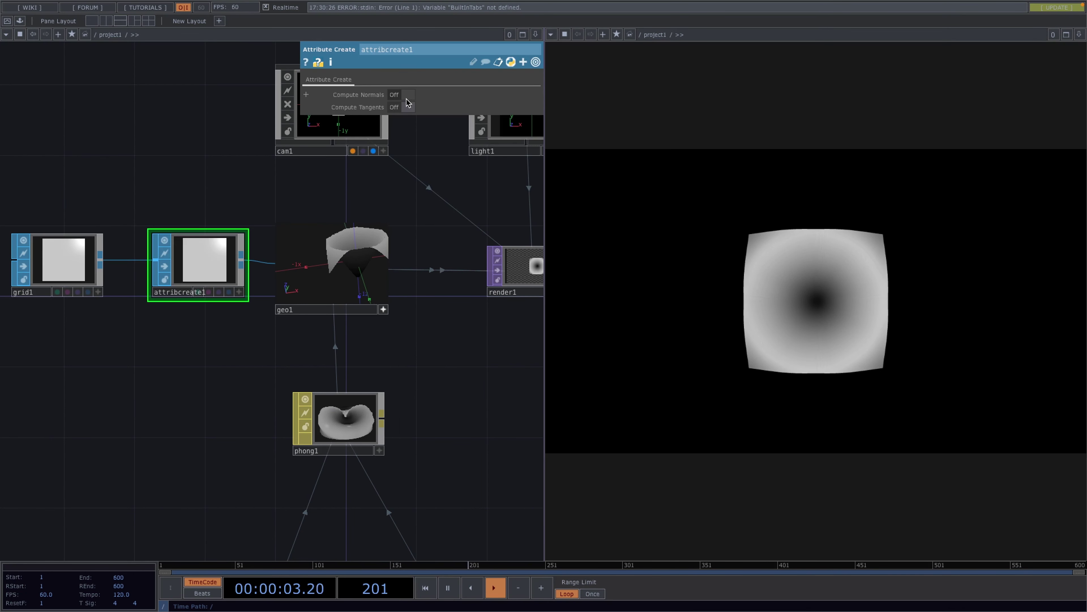
Examine the displaced surface in the geo1 viewer from several angles and check the row and column settings of grid1
scroll(436, 290, up, 6)
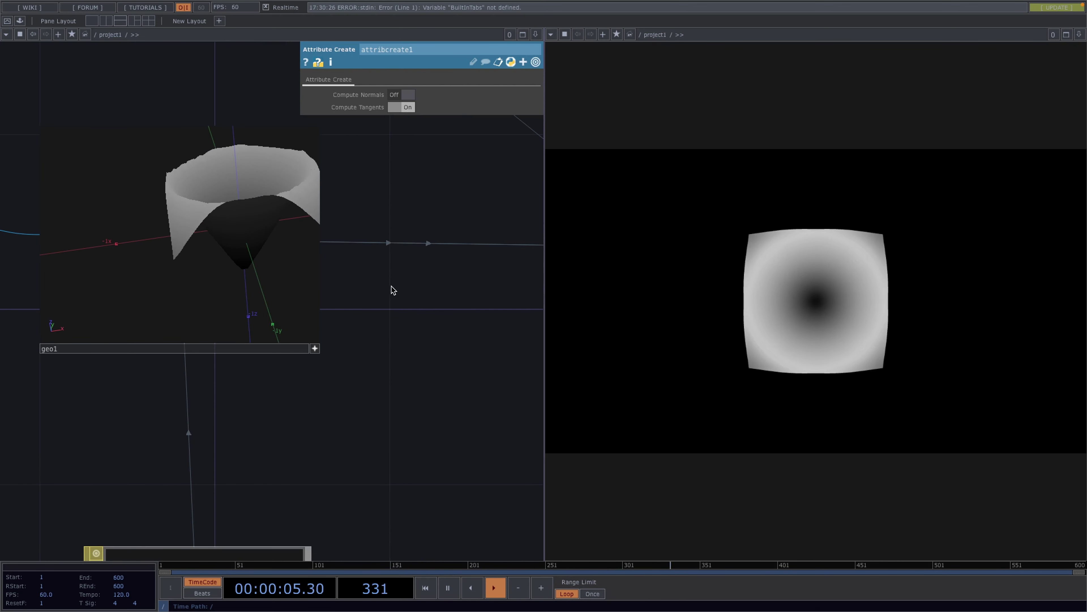
mouse_move(284, 227)
mouse_down()
mouse_move(253, 266)
mouse_move(280, 243)
mouse_up()
scroll(280, 243, down, 3)
drag(392, 290, 378, 293)
scroll(377, 293, down, 5)
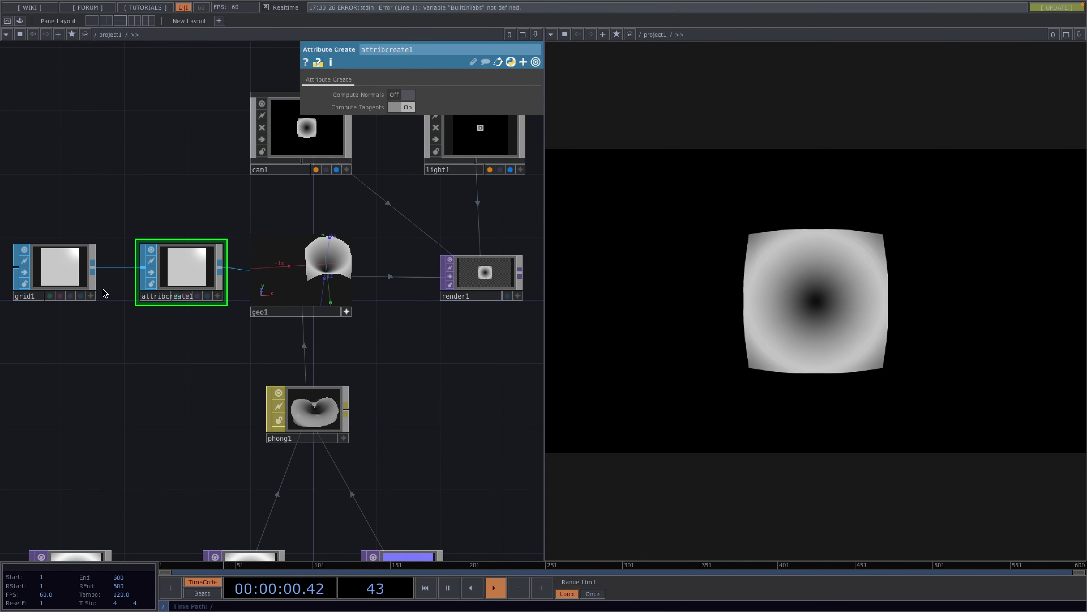
click(68, 281)
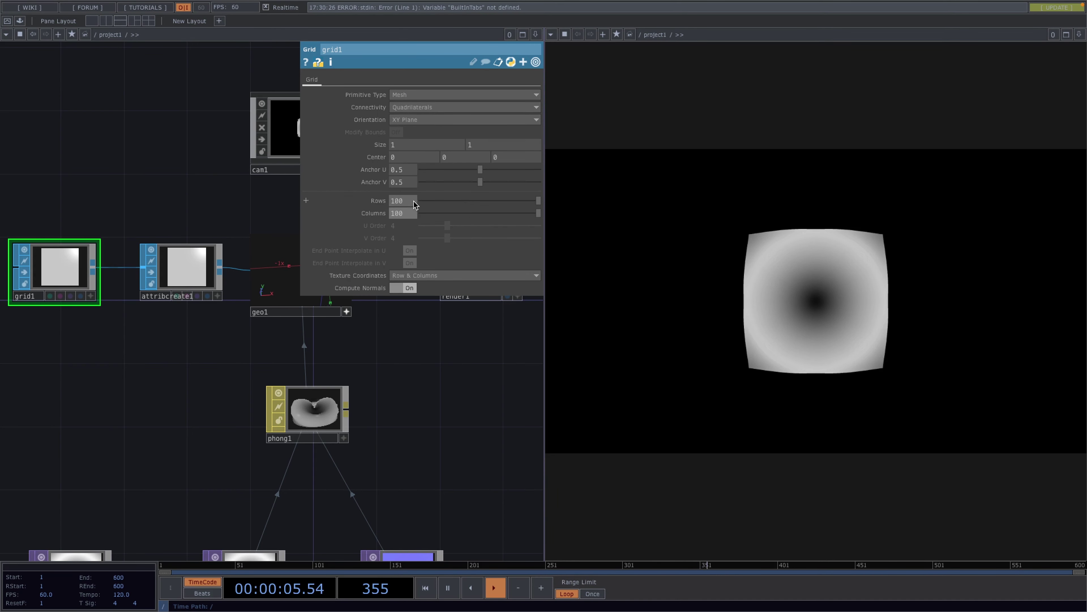
scroll(286, 371, up, 5)
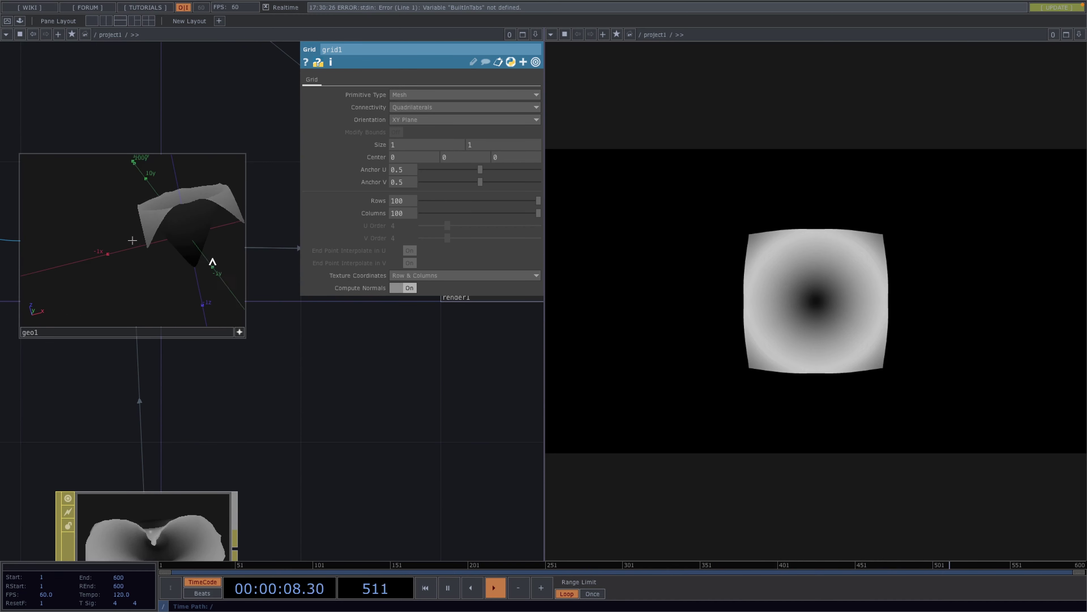
mouse_move(210, 282)
mouse_down()
mouse_move(219, 294)
mouse_move(185, 298)
mouse_move(217, 293)
mouse_up()
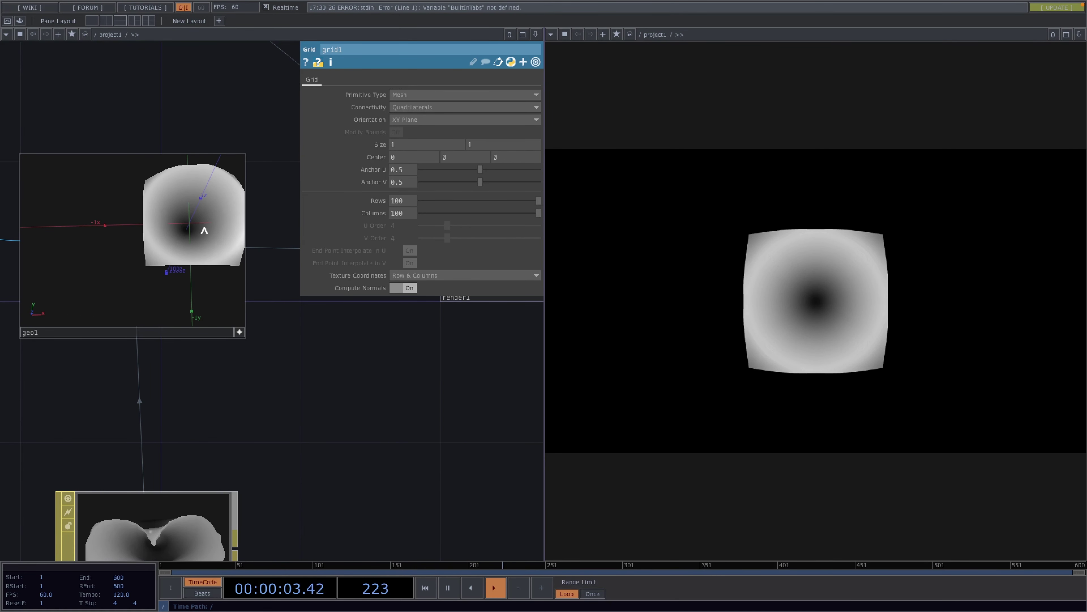
drag(204, 230, 219, 287)
scroll(287, 347, down, 4)
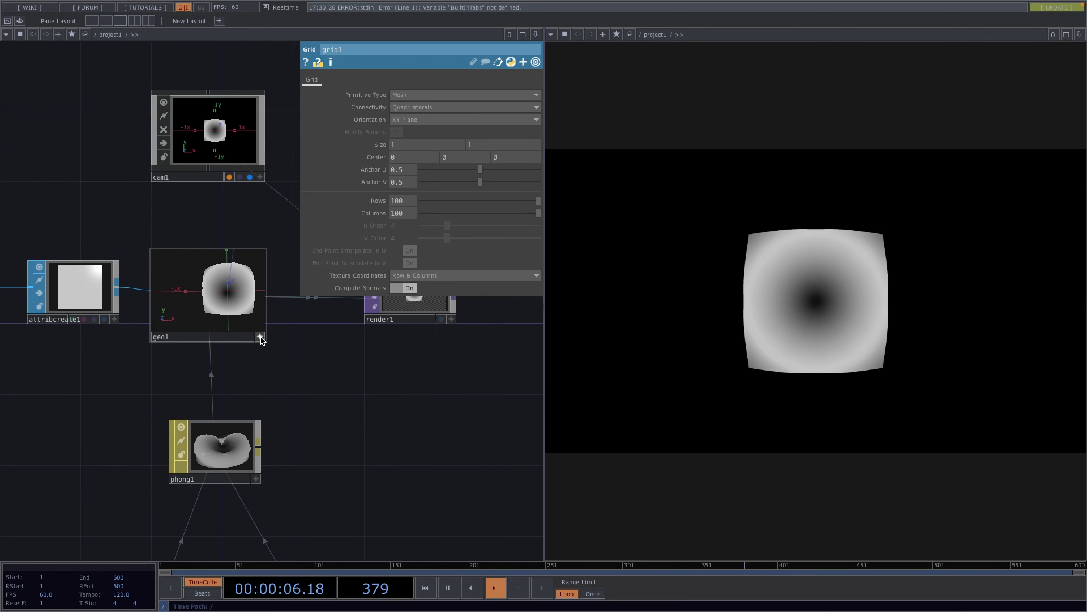
click(260, 336)
scroll(334, 391, down, 5)
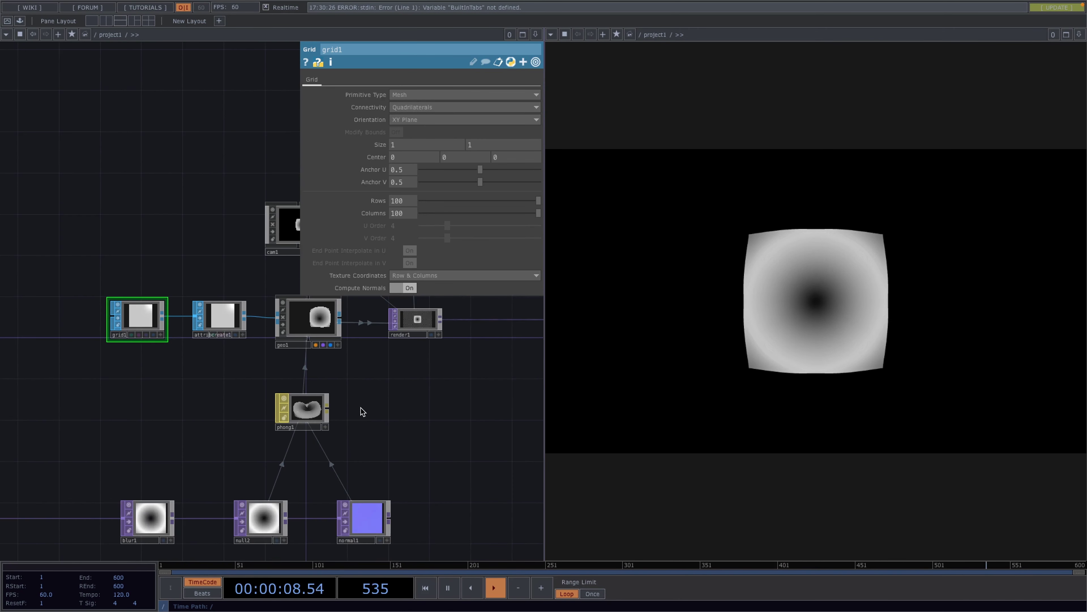
Move phong1 and the texture operator row further down and shift grid1 away from attribcreate1 to make room
drag(382, 419, 429, 366)
key(p)
scroll(456, 350, down, 1)
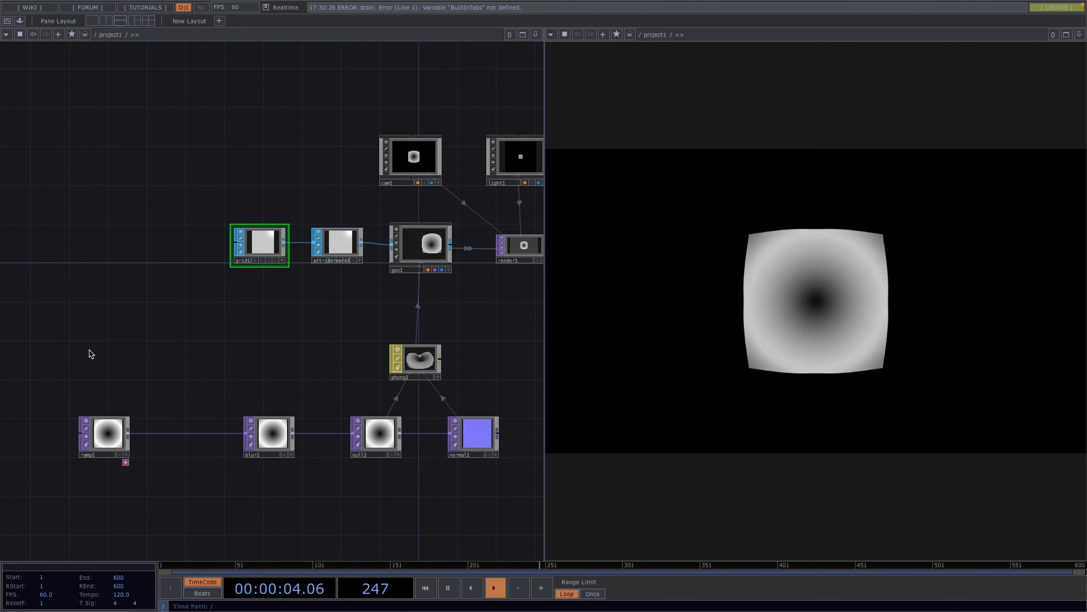
right_drag(88, 349, 475, 497)
drag(404, 367, 402, 444)
drag(265, 318, 226, 259)
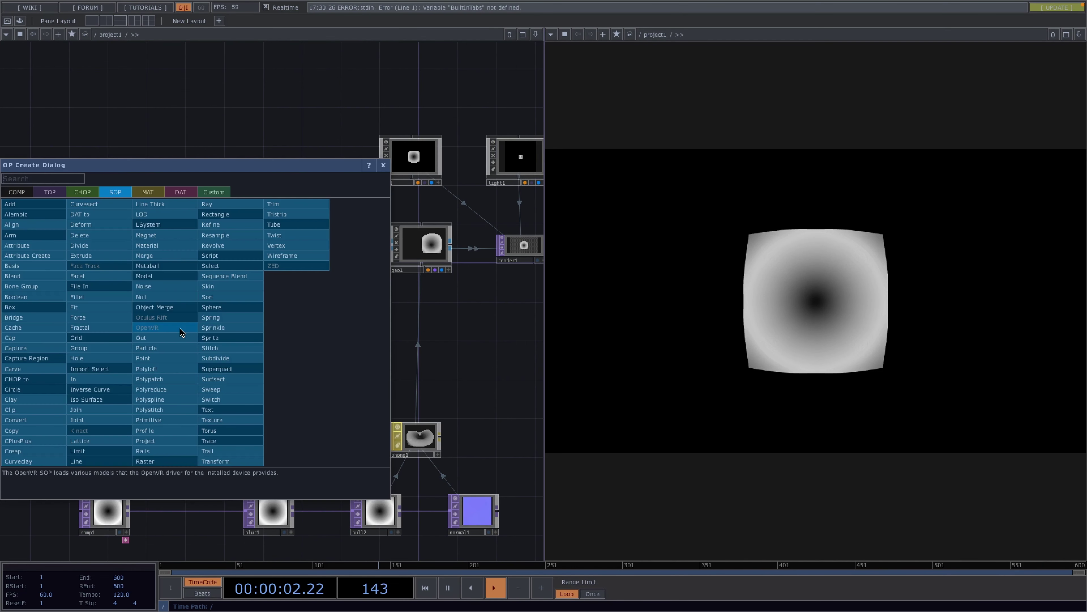
Add a second Grid SOP in the gap between grid1 and the texture operator row
text(gr)
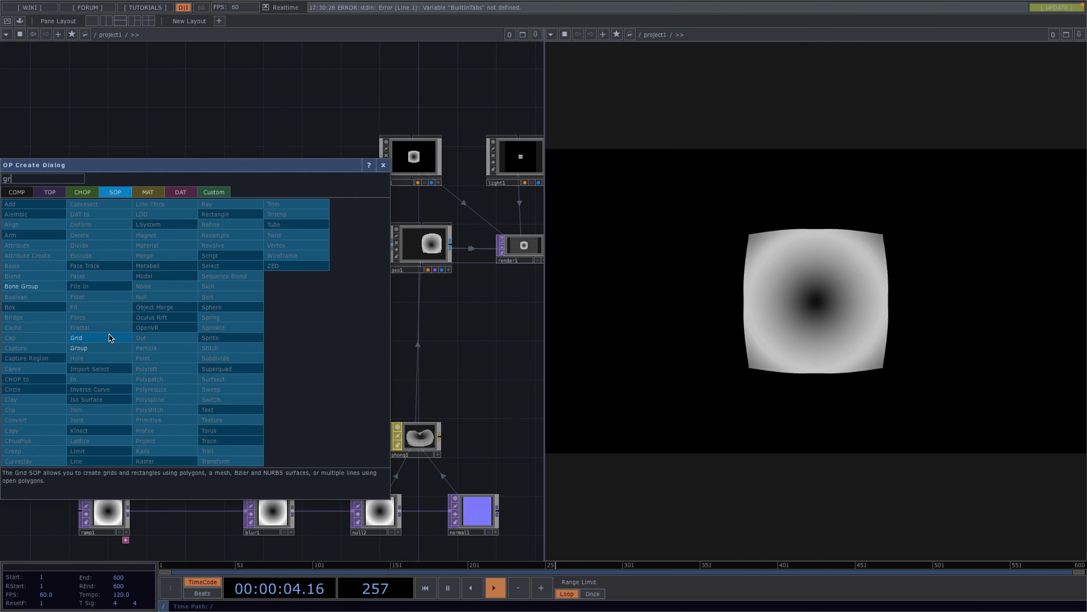
click(109, 338)
click(157, 345)
key(p)
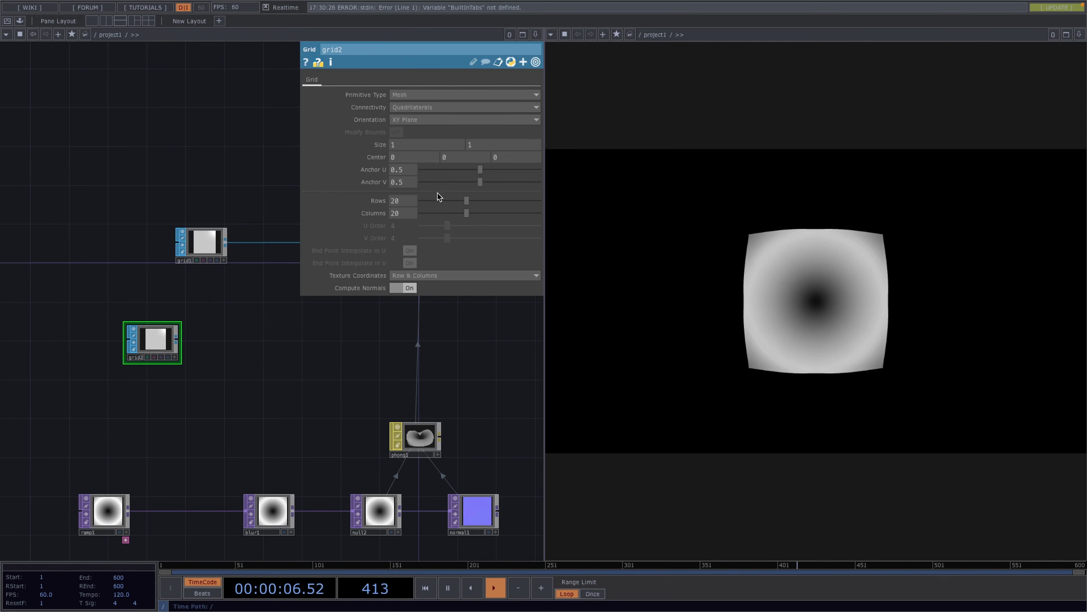
Append a Null SOP named pos to the output of grid2 and color it red
right_click(176, 344)
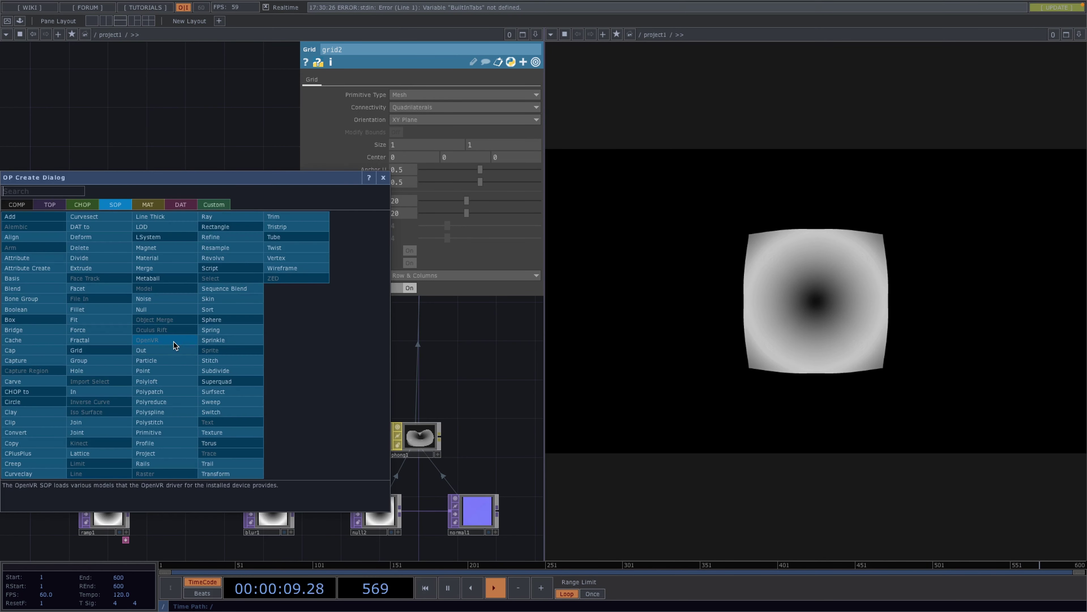
click(176, 310)
click(388, 348)
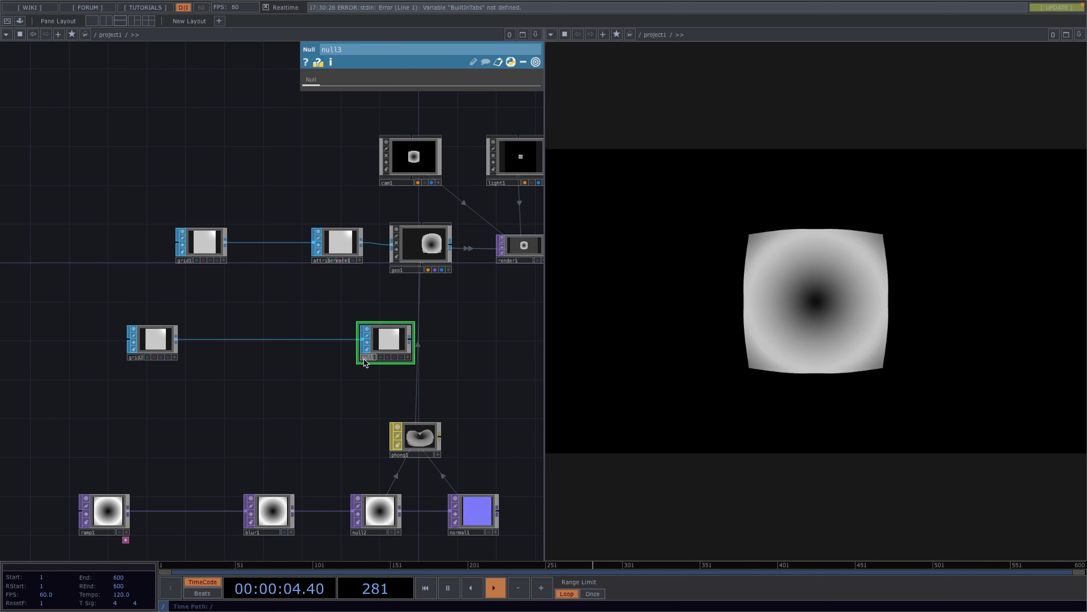
key(c)
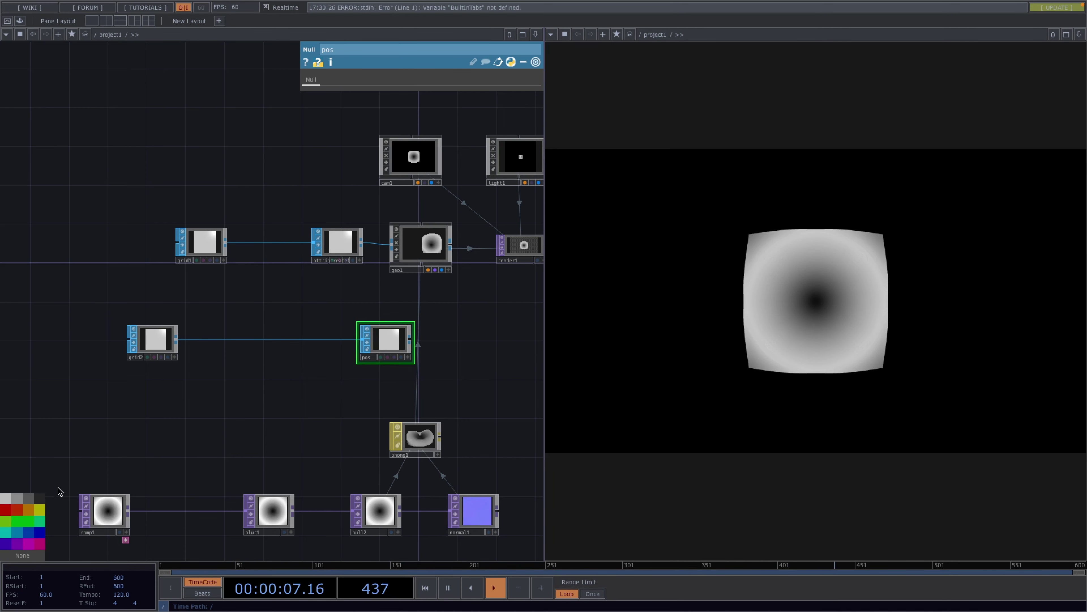
Turn on instancing for geo1 with pos as Translate OP and P(0), P(1), P(2) as Translate X, Y and Z
click(433, 252)
drag(240, 300, 43, 289)
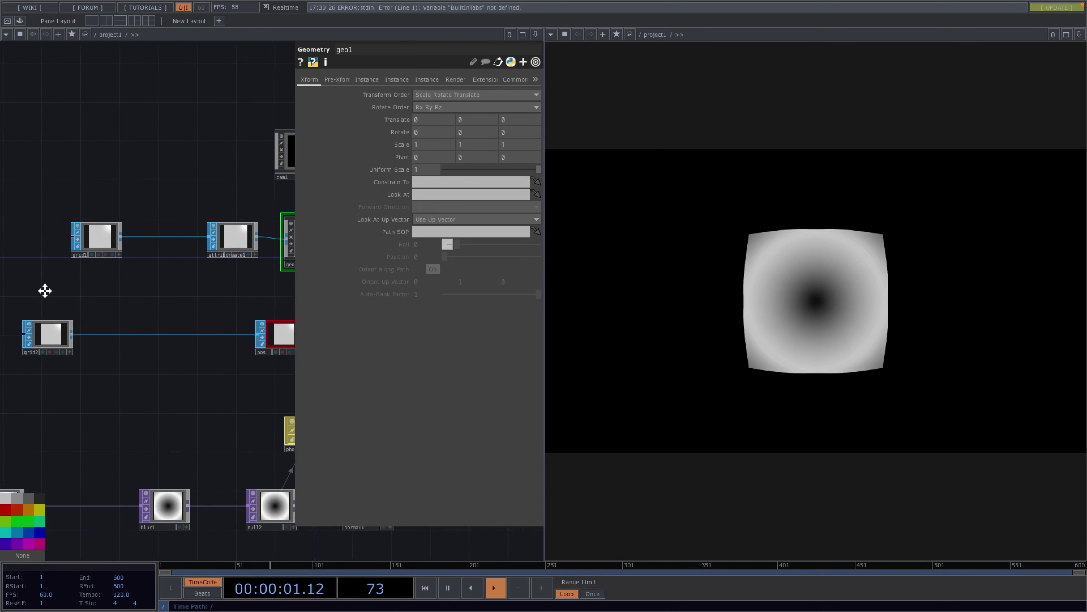
click(367, 81)
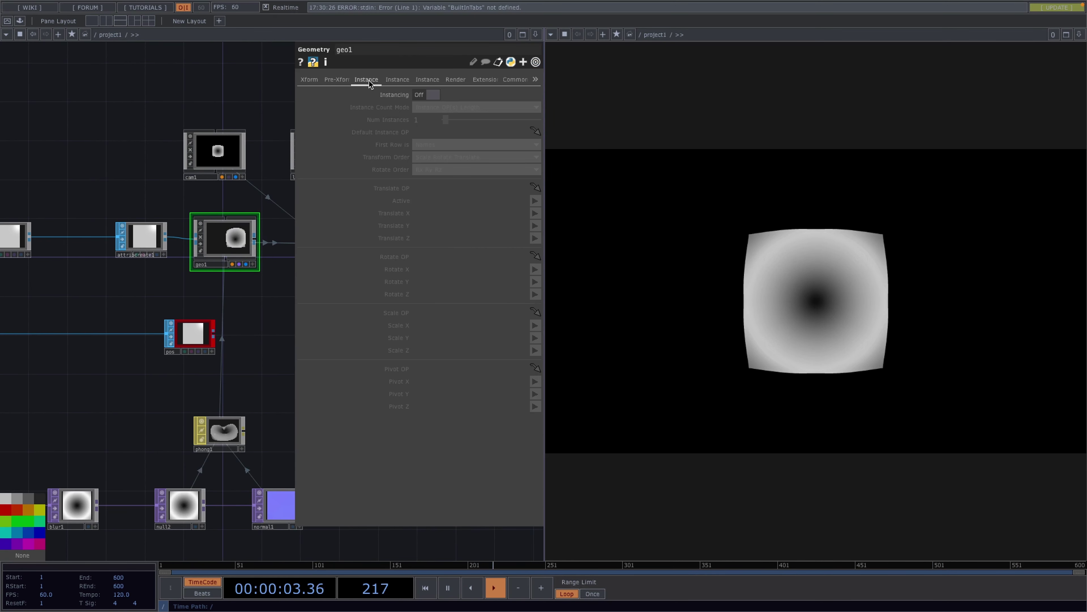
click(423, 95)
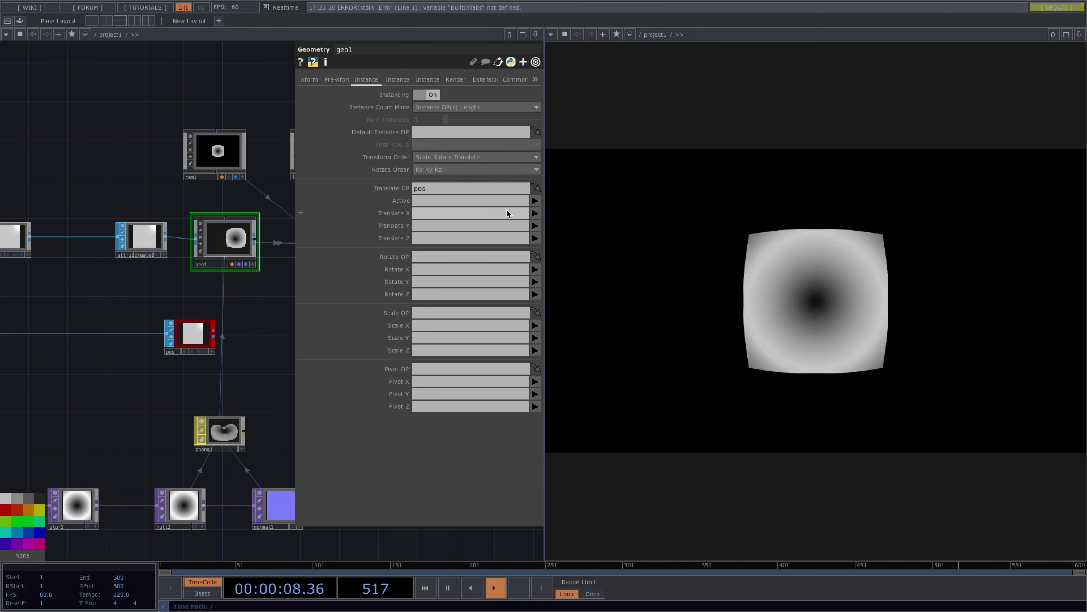
click(541, 224)
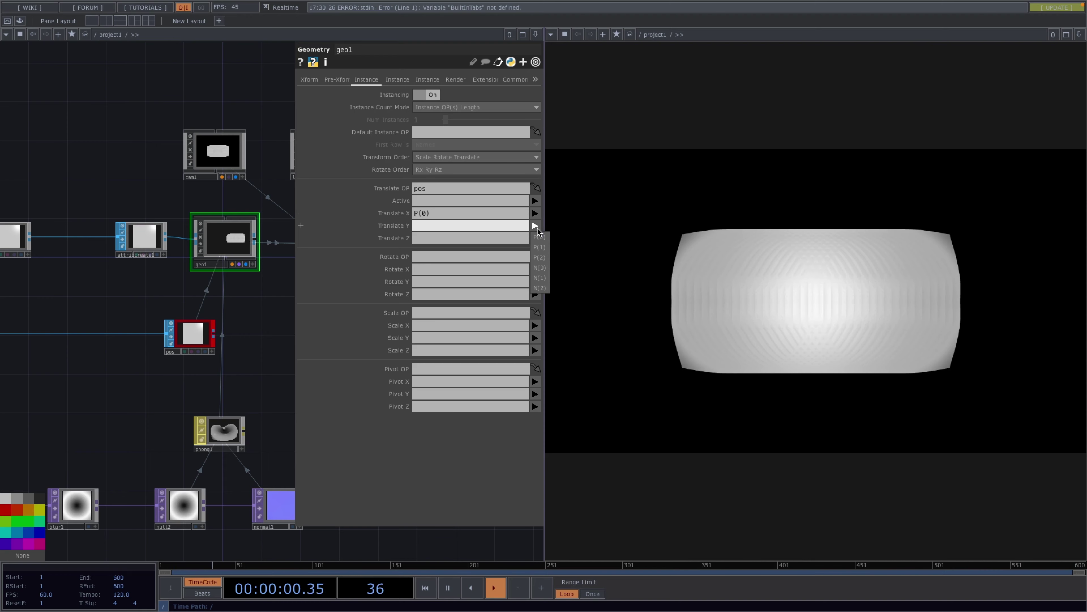
click(539, 247)
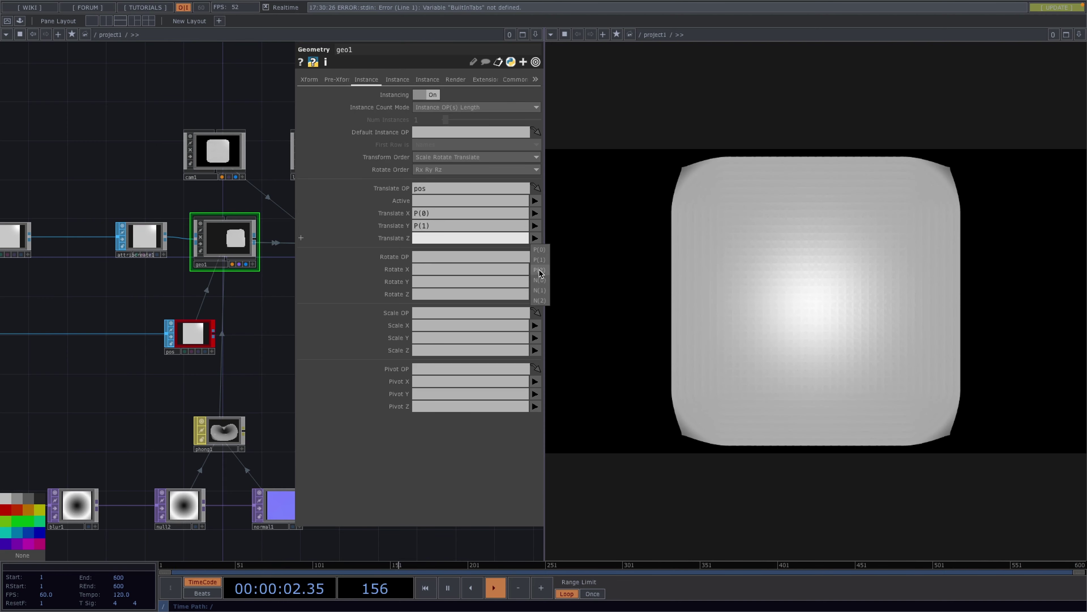
Set the size of grid2 to 19 by 19
drag(121, 313, 227, 334)
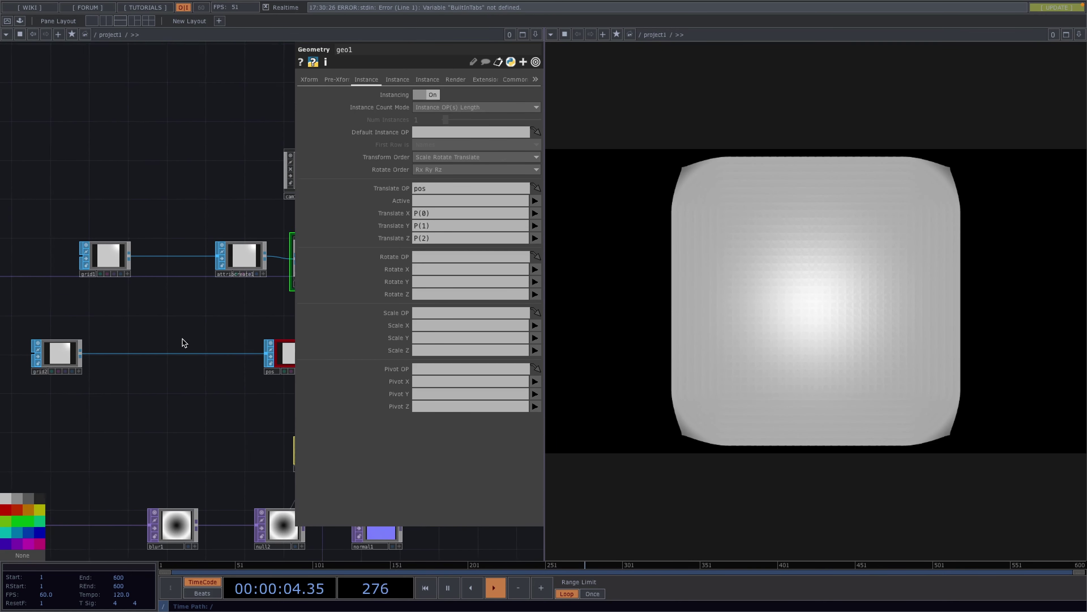
click(70, 351)
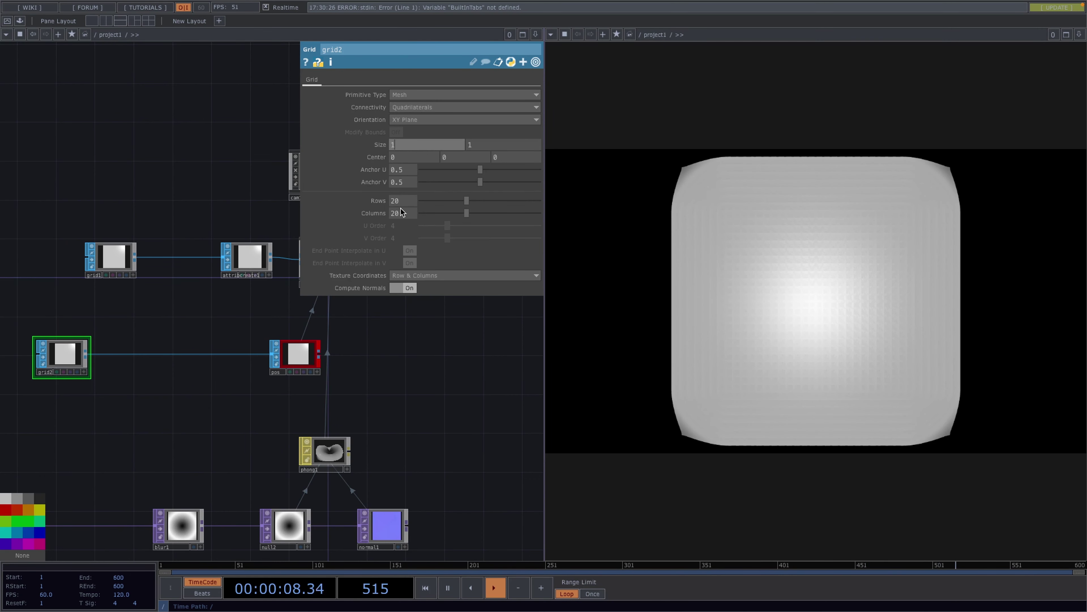
text(19)
key(Tab)
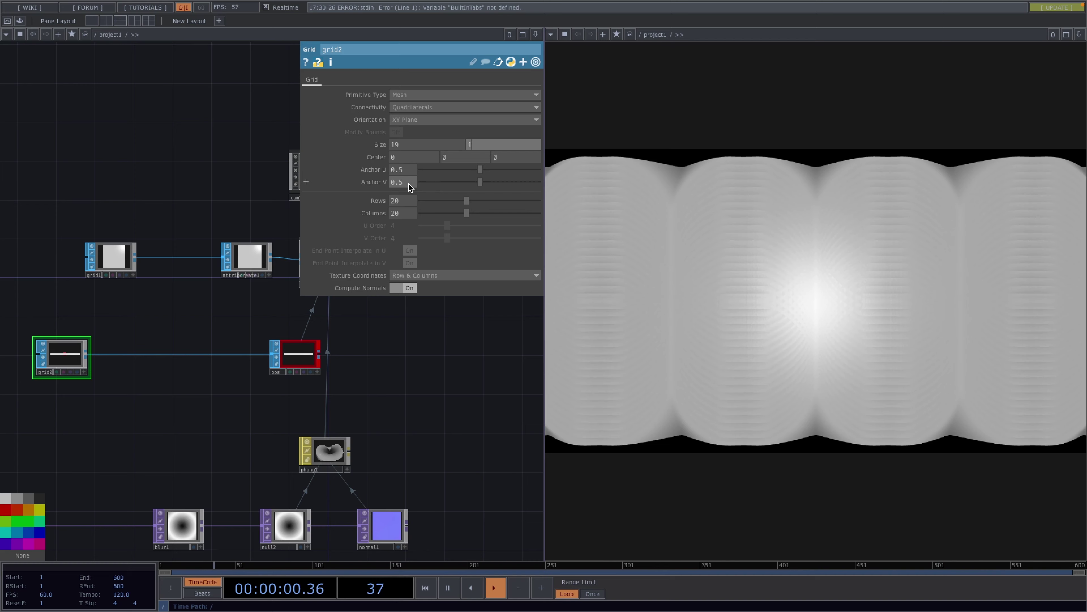
key(Return)
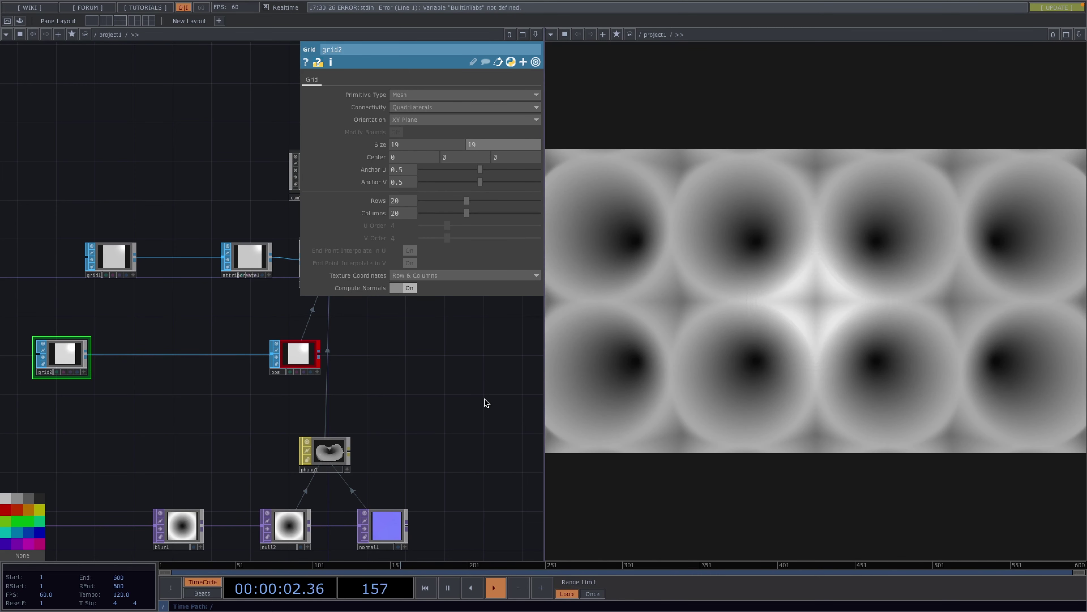
Show the scene in a Geometry Viewer and set up a pulled-back, oblique view across the instanced grid
drag(380, 402, 242, 438)
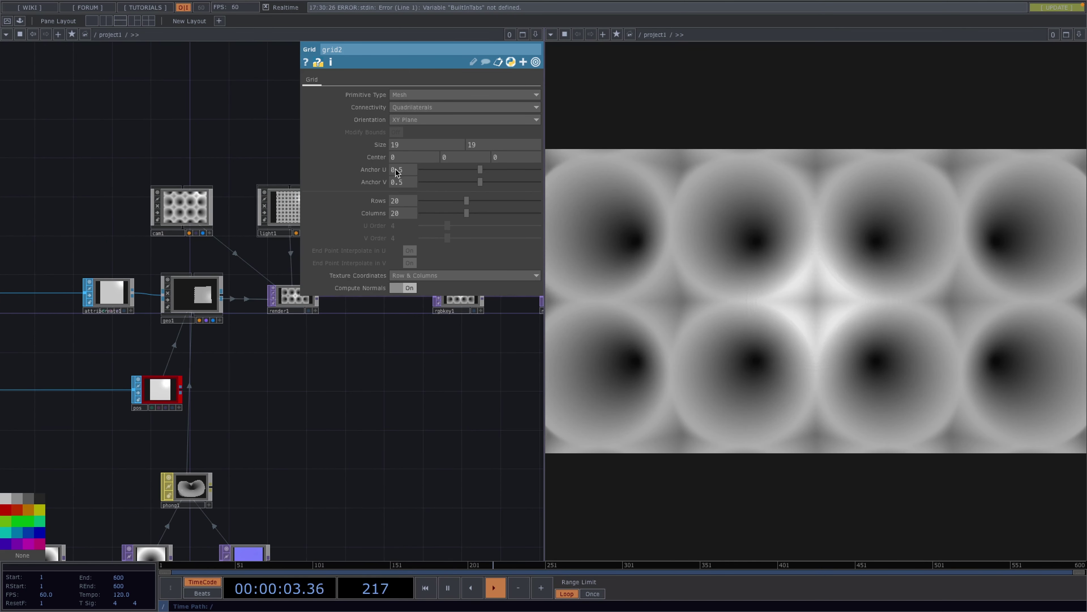
click(551, 35)
click(579, 71)
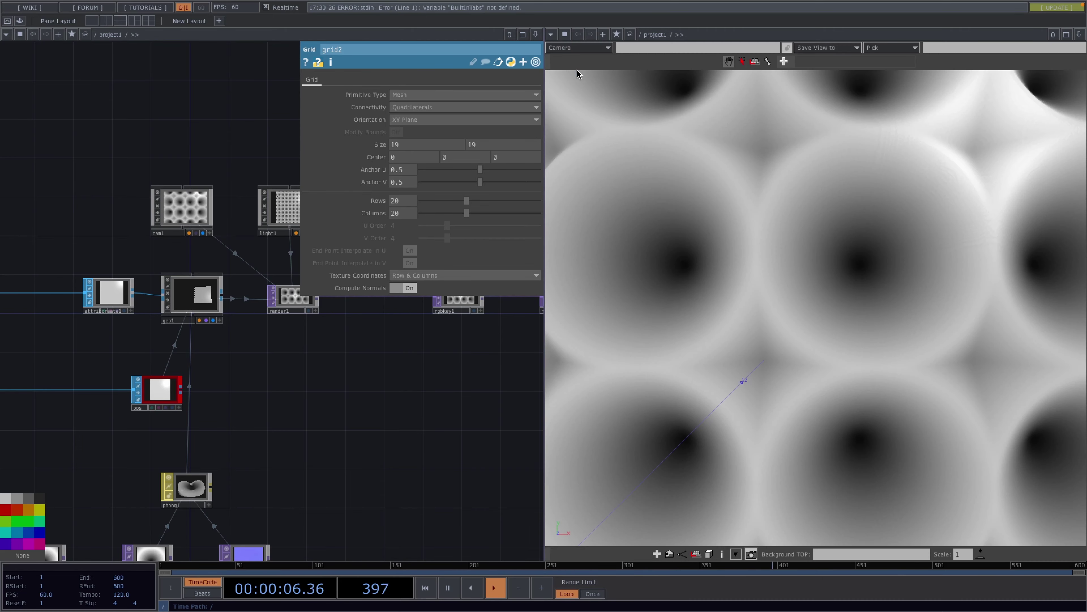
scroll(794, 299, down, 10)
right_drag(796, 298, 819, 296)
mouse_move(807, 294)
mouse_down()
mouse_move(893, 301)
mouse_move(824, 299)
mouse_up()
scroll(824, 299, down, 2)
right_drag(836, 295, 905, 288)
drag(879, 288, 885, 282)
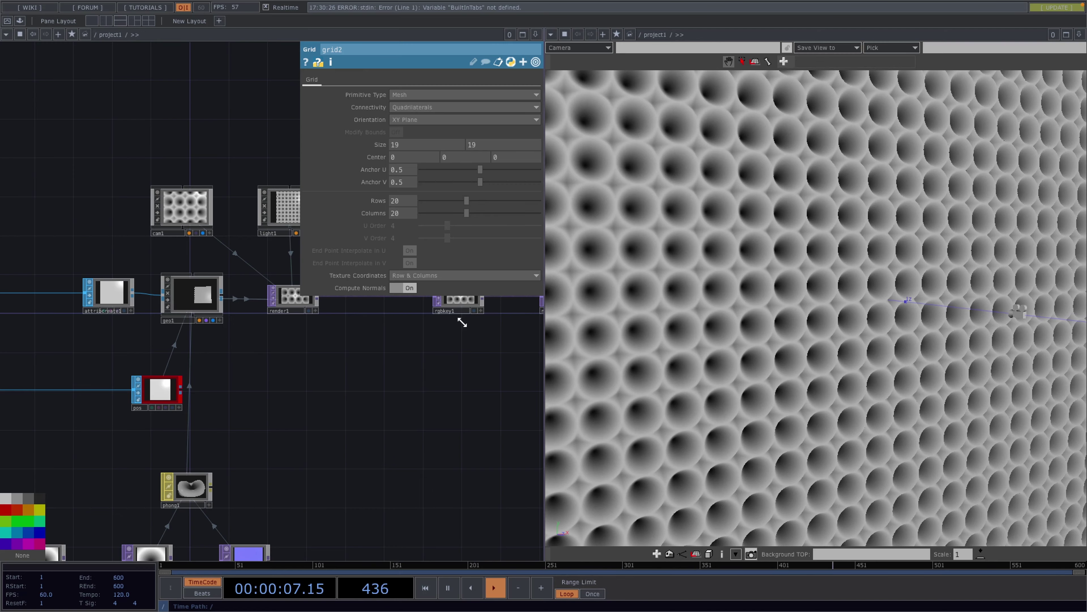
Animate the Phase of ramp1 with the expression absTime.seconds
drag(256, 430, 356, 286)
drag(164, 480, 445, 346)
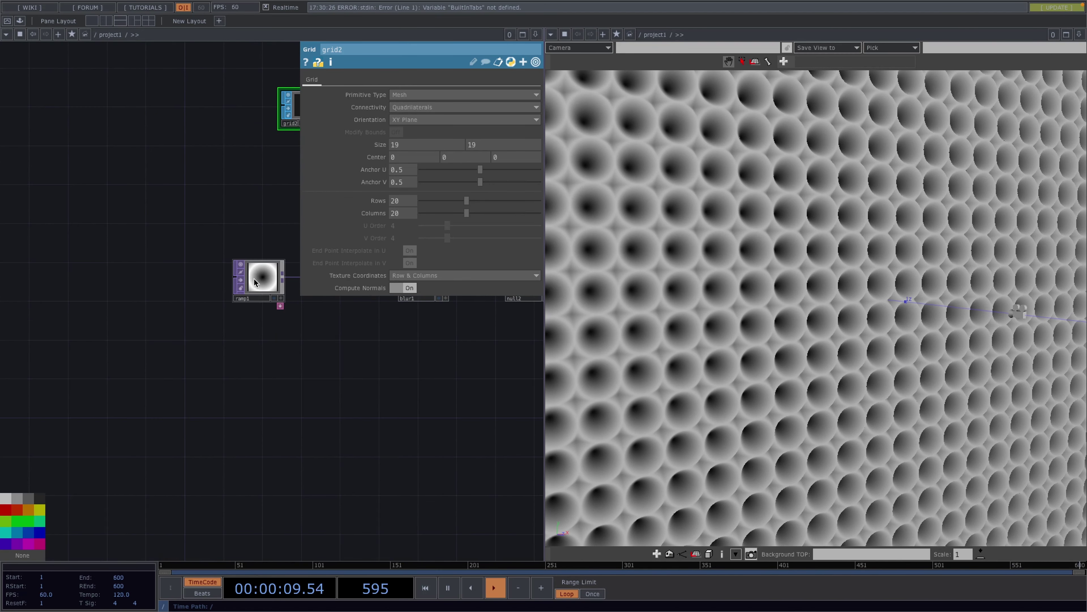
click(255, 282)
mouse_move(481, 207)
mouse_down()
mouse_move(434, 207)
mouse_move(560, 202)
mouse_move(475, 207)
mouse_up()
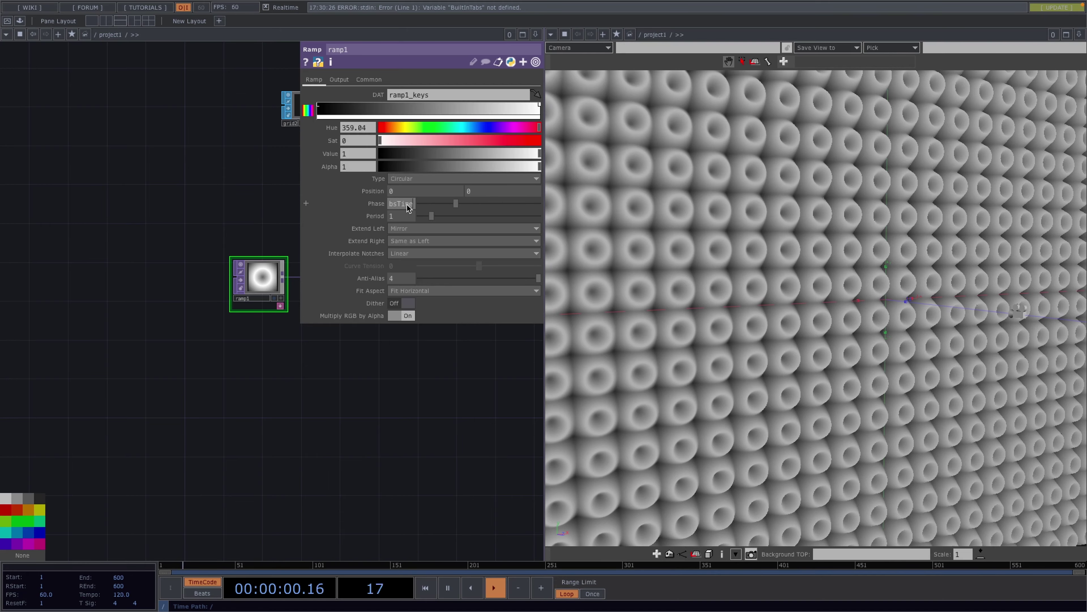
key(Return)
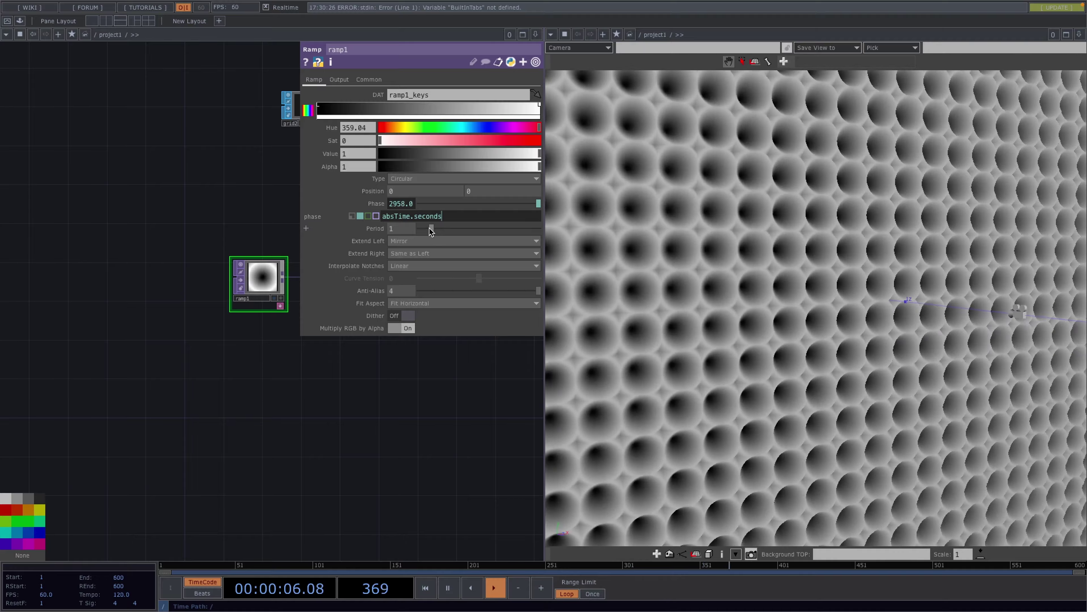
Try different Period values on ramp1, including 0.34 and 1.1
click(430, 228)
drag(431, 218, 426, 217)
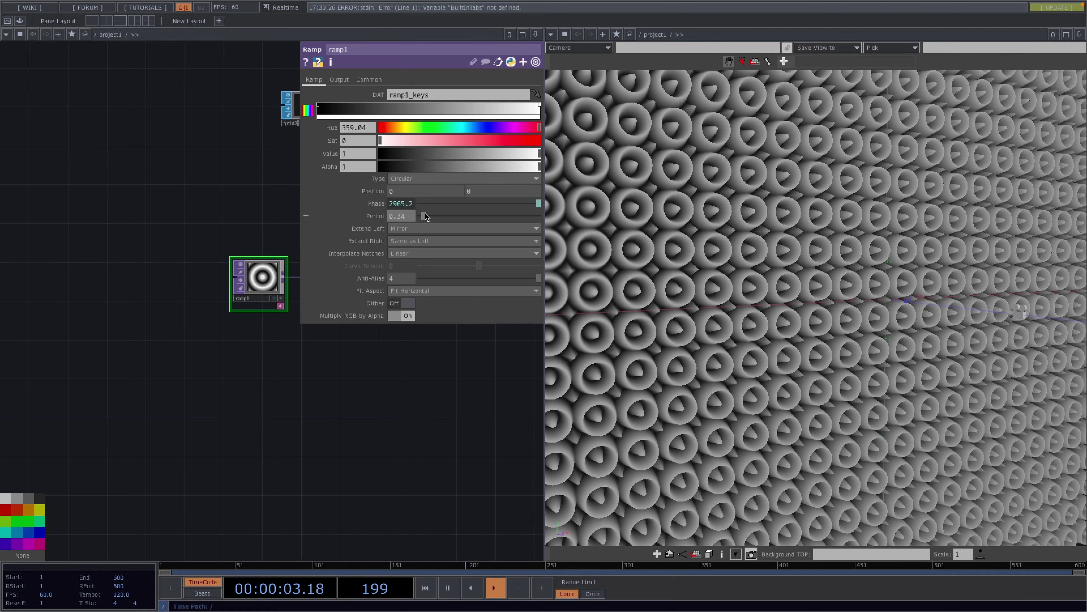
drag(427, 218, 425, 217)
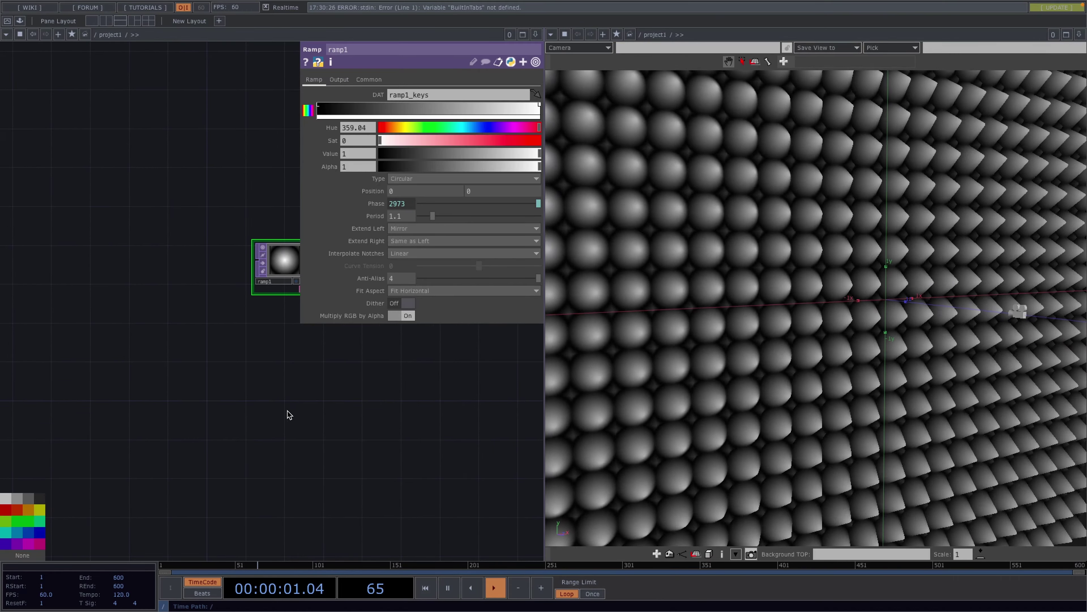
Add an LFO CHOP in the empty area below ramp1
key(Tab)
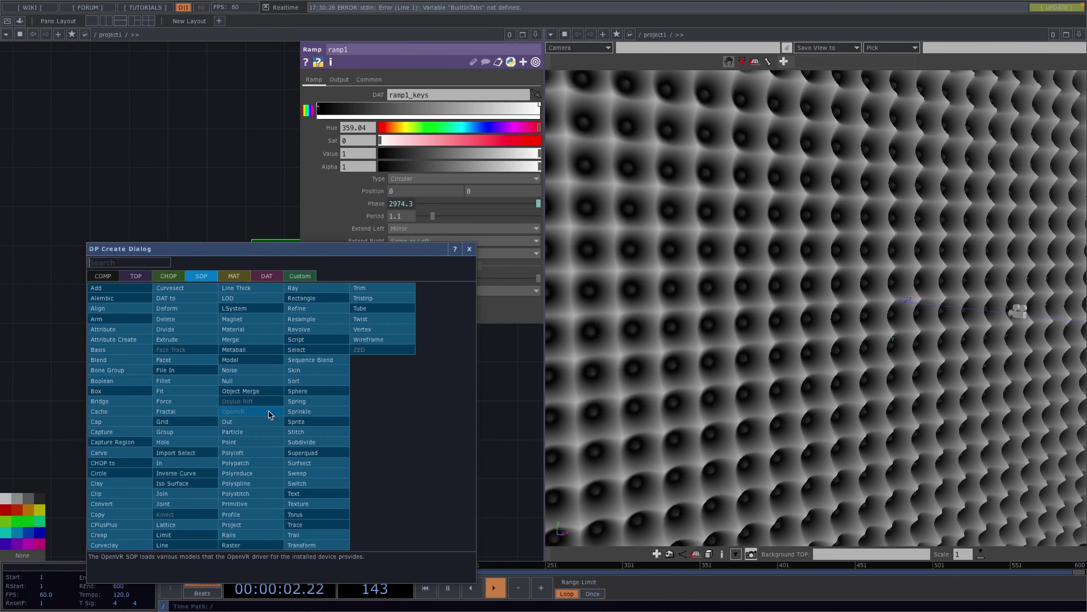
key(shift+Tab)
text(lfo)
key(Return)
key(Return)
drag(214, 400, 76, 392)
Append a Math CHOP to lfo1 and a Null CHOP after the Math CHOP
right_click(103, 387)
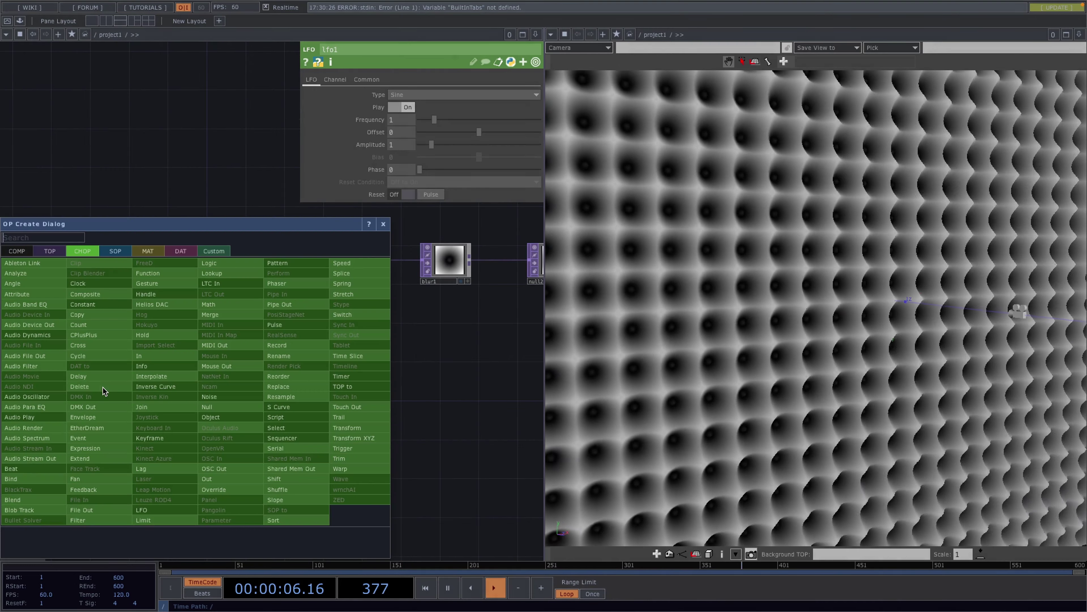
text(math)
key(Return)
key(Return)
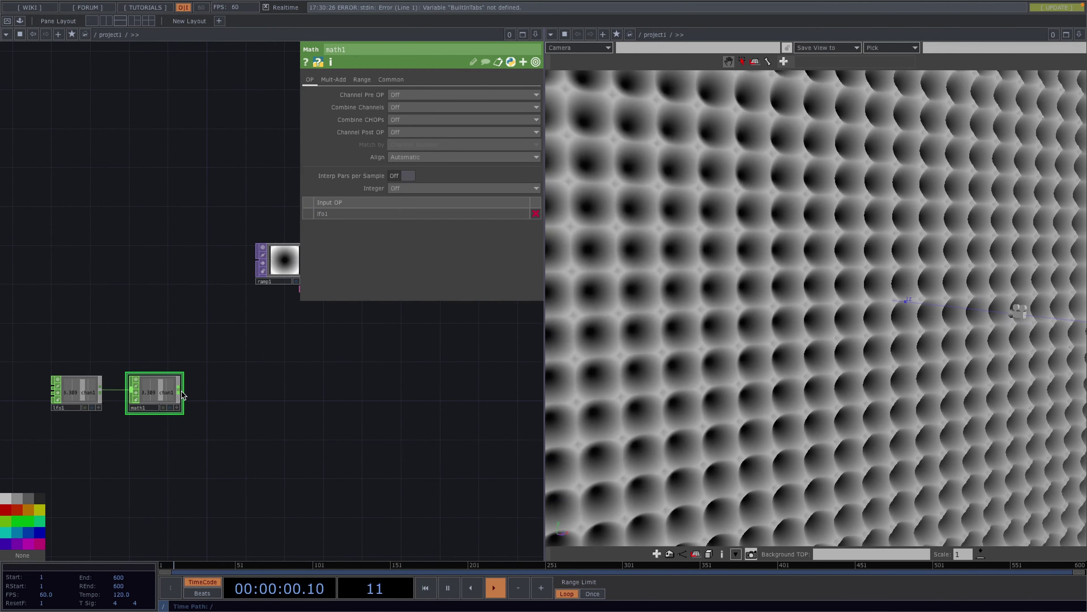
right_click(182, 393)
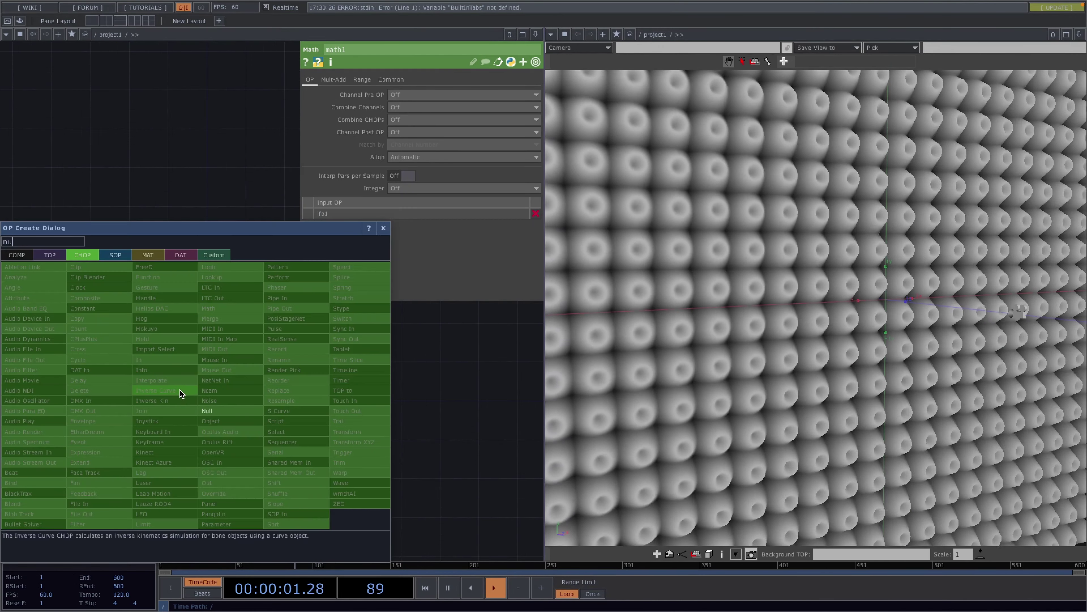
click(187, 392)
click(273, 396)
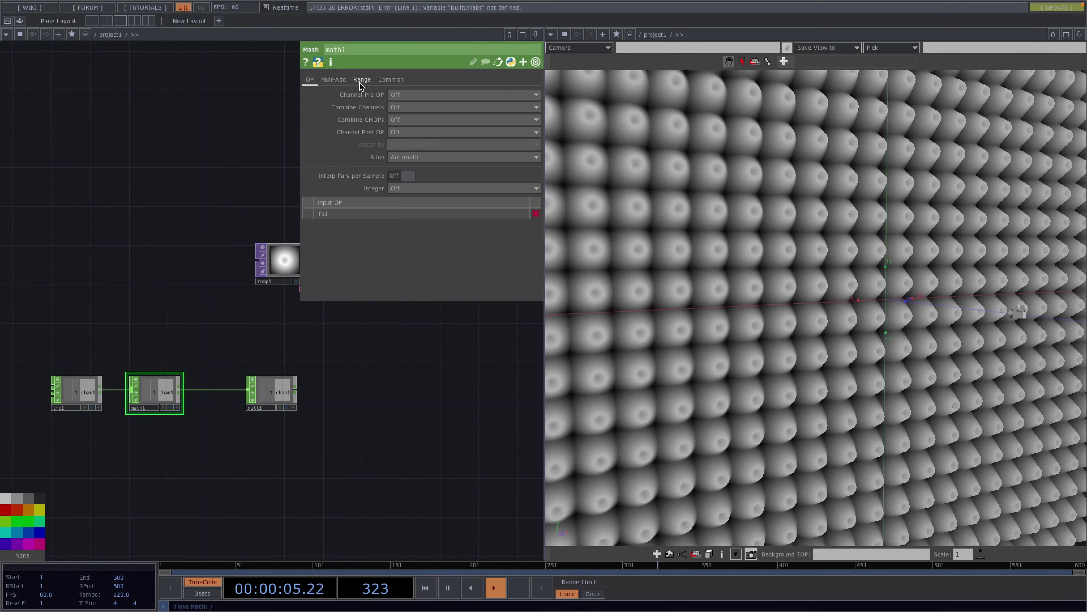
Map the range -1 to 1 onto 0.3 to 1 in math1 and set the frequency of lfo1 to 0.1
click(361, 81)
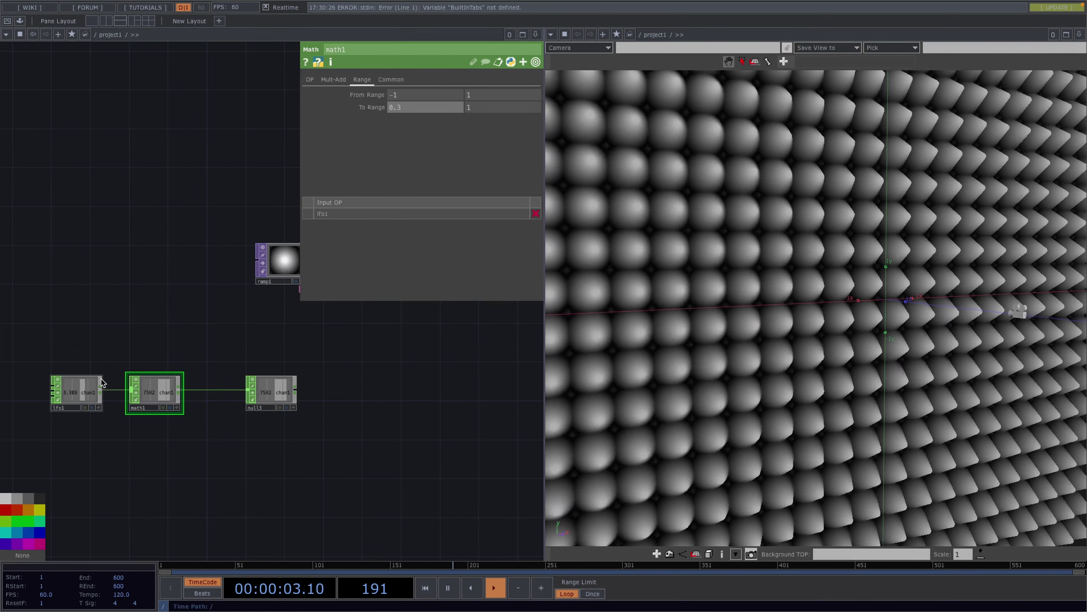
click(101, 384)
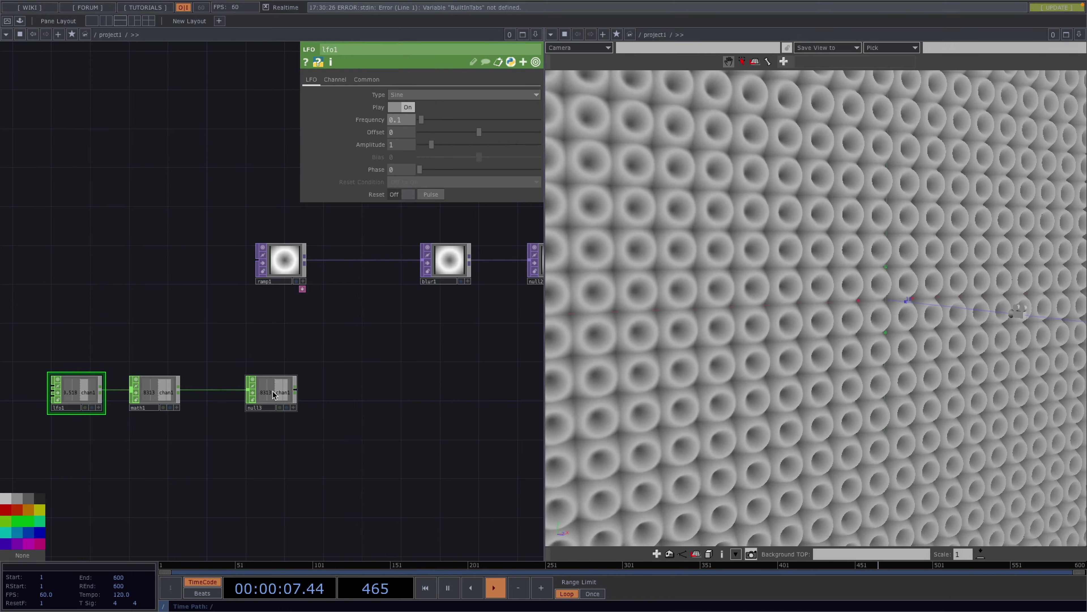
Export the chan1 channel of null3 to the Period of ramp1
click(276, 394)
click(294, 407)
drag(269, 396, 410, 216)
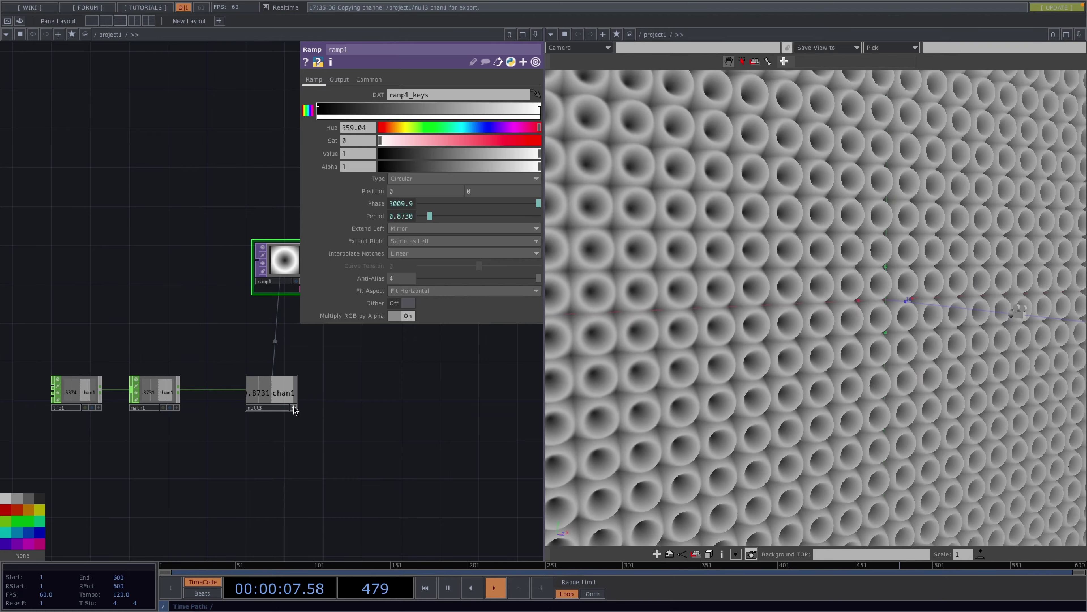
click(294, 407)
Check the animated render in the TOP Viewer and return to the Geometry Viewer
drag(403, 381, 205, 429)
drag(398, 358, 324, 389)
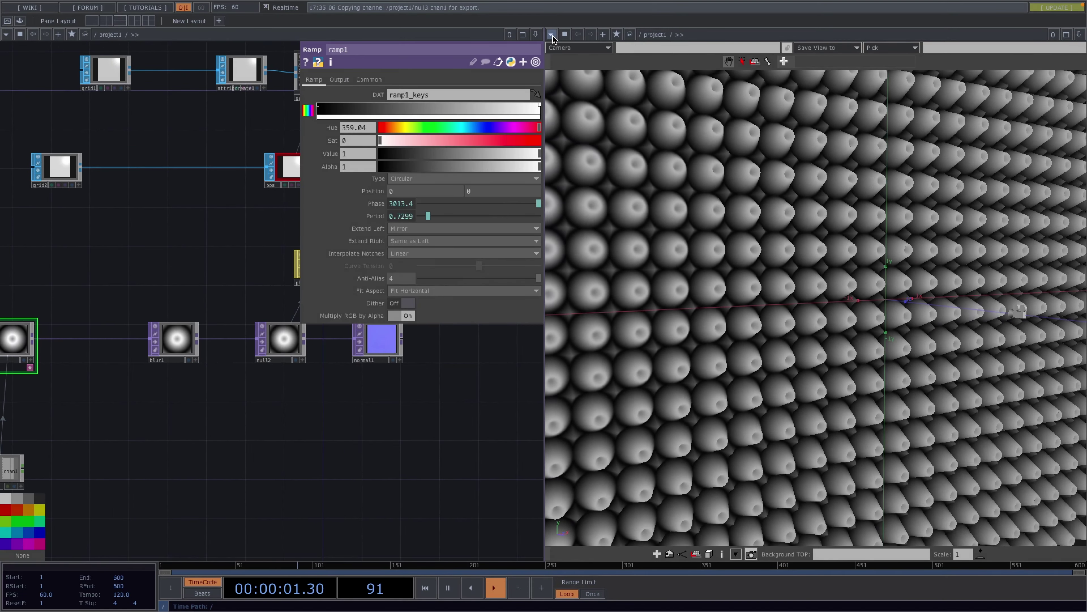
click(552, 35)
click(568, 80)
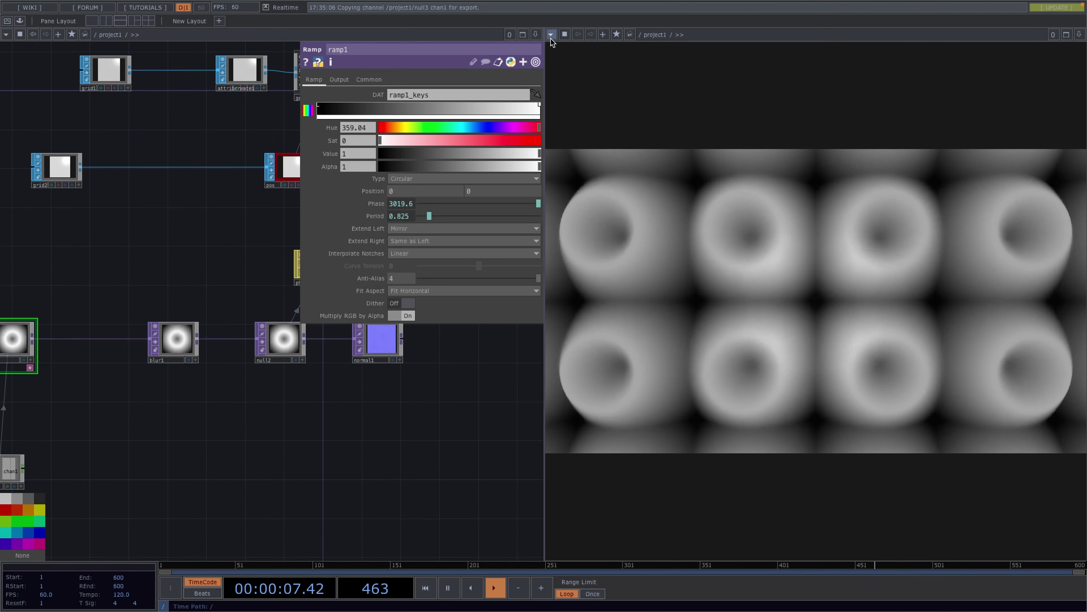
click(552, 34)
click(569, 72)
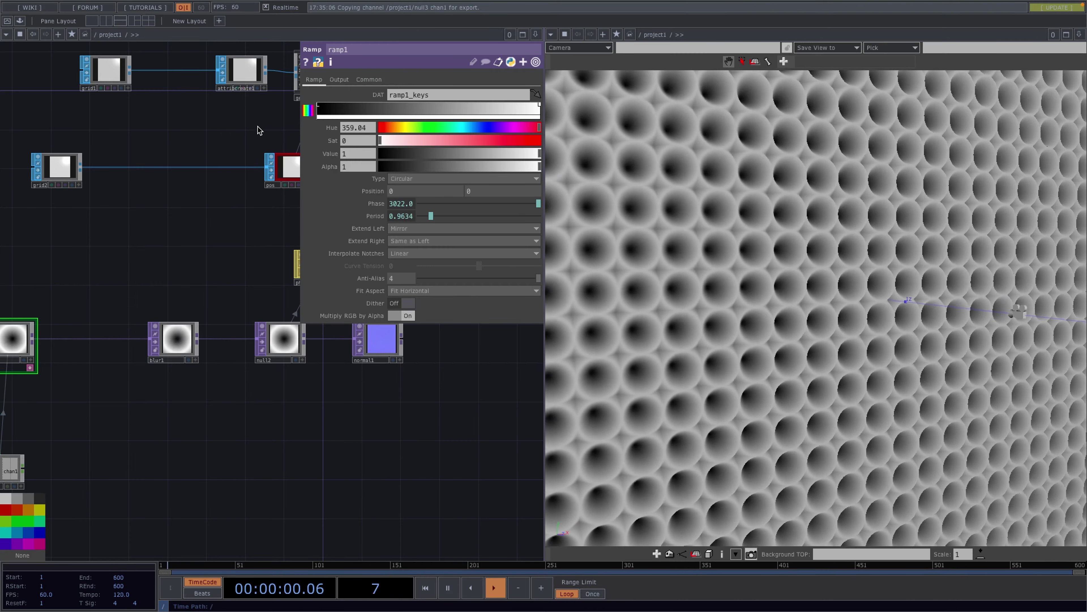
Save the current Geometry Viewer view to cam1
drag(192, 205, 89, 353)
drag(195, 338, 118, 363)
drag(133, 162, 172, 165)
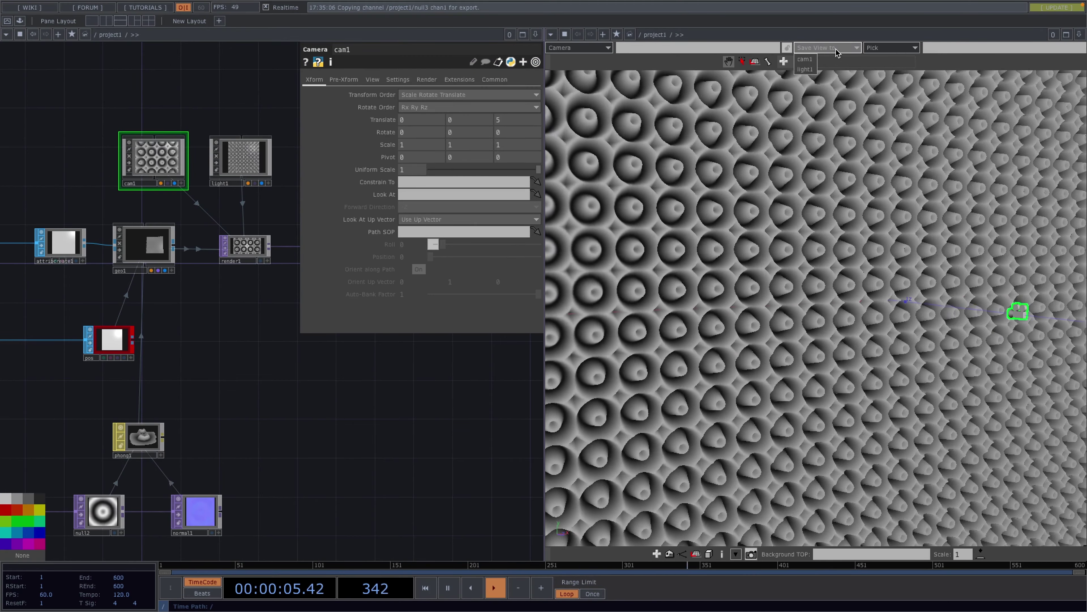
click(827, 48)
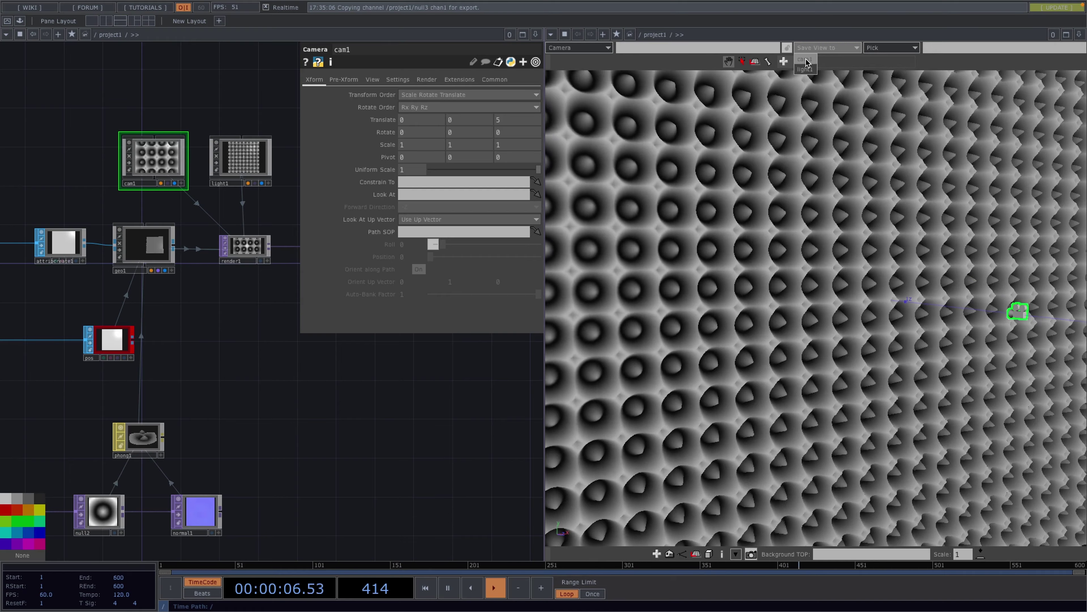
click(805, 59)
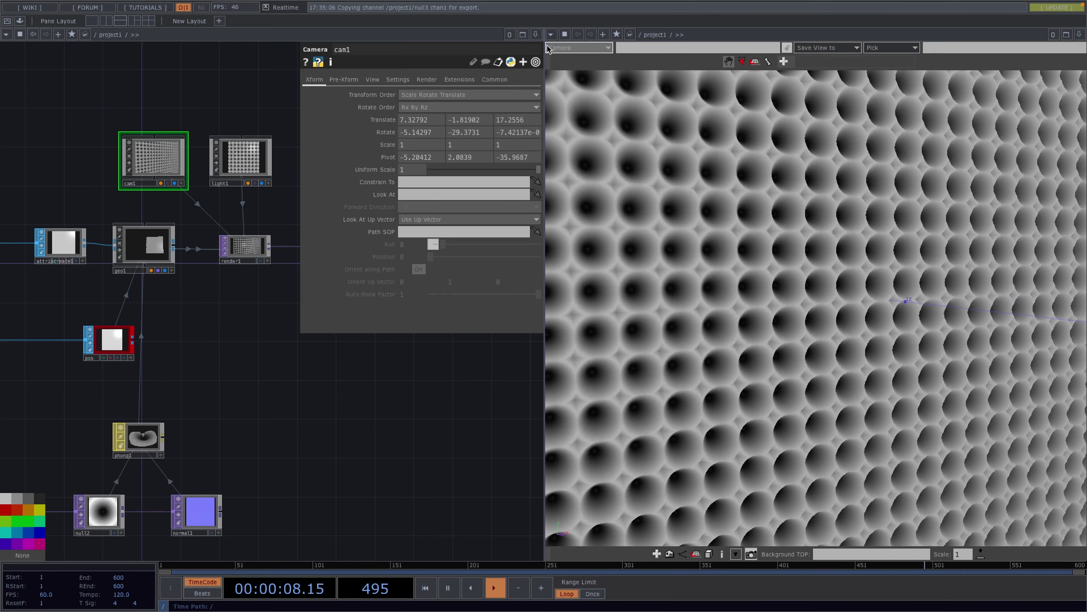
Show the render in the TOP Viewer again and hide the parameter window over the network
click(551, 35)
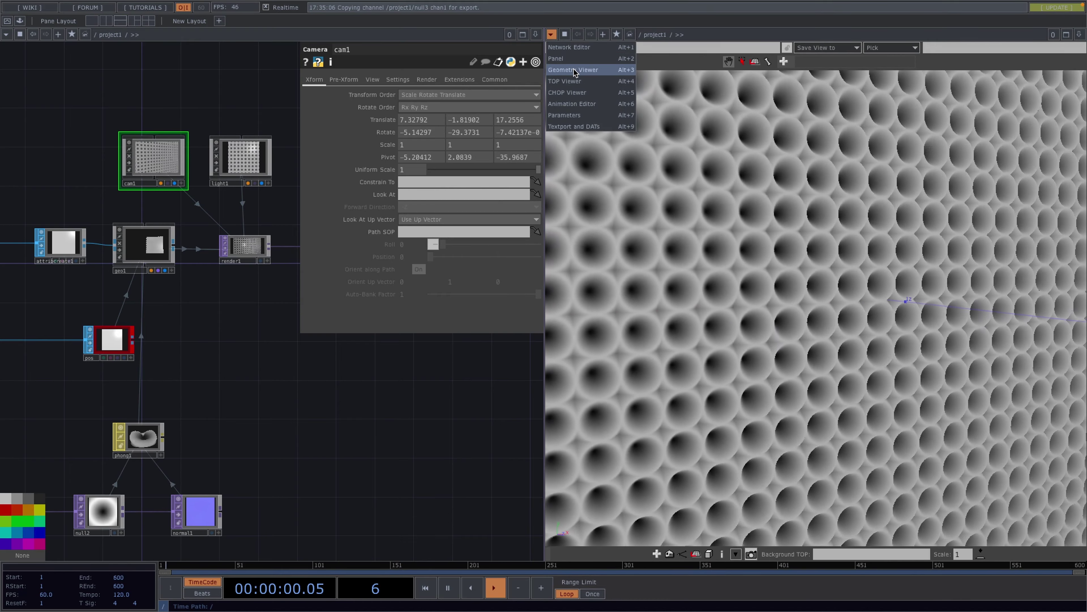
click(573, 81)
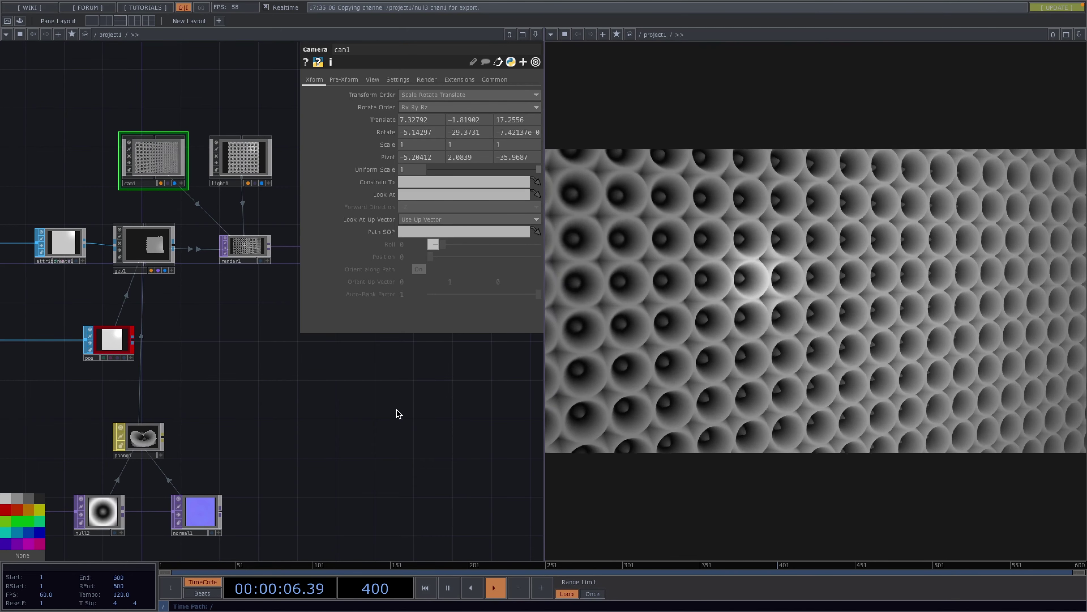
key(p)
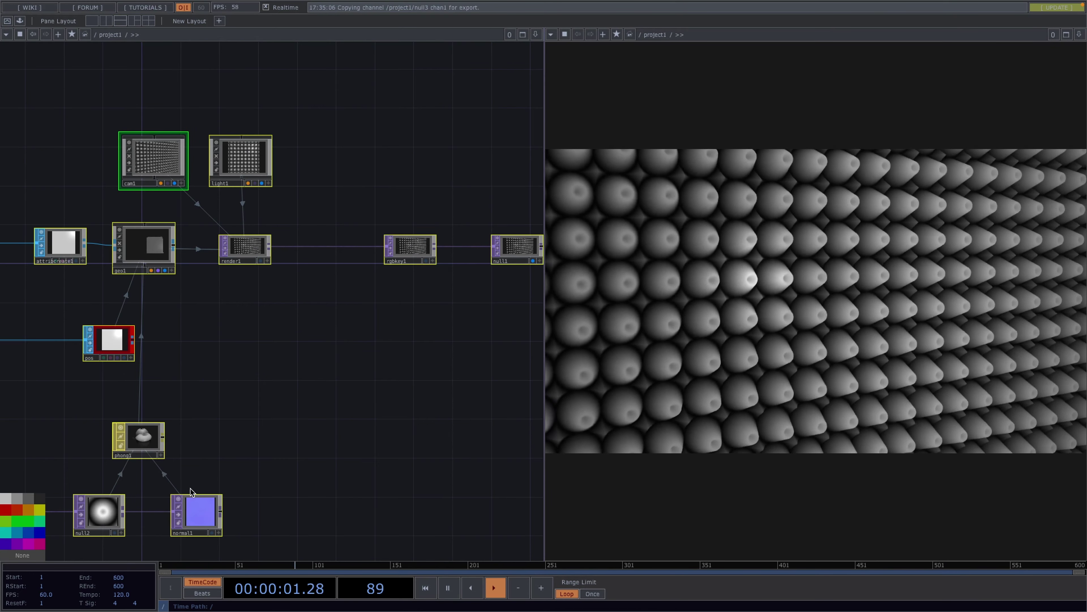
drag(246, 402, 120, 414)
scroll(211, 381, down, 1)
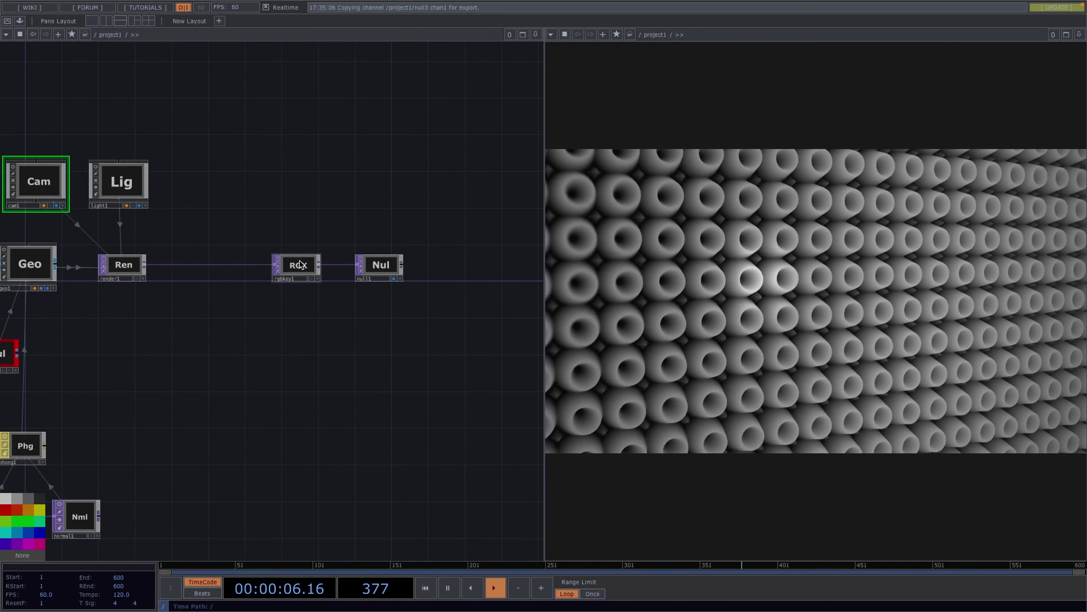
Move rgbkey1 and null1 farther from render1 and insert a Lookup TOP between render1 and rgbkey1
drag(303, 267, 392, 264)
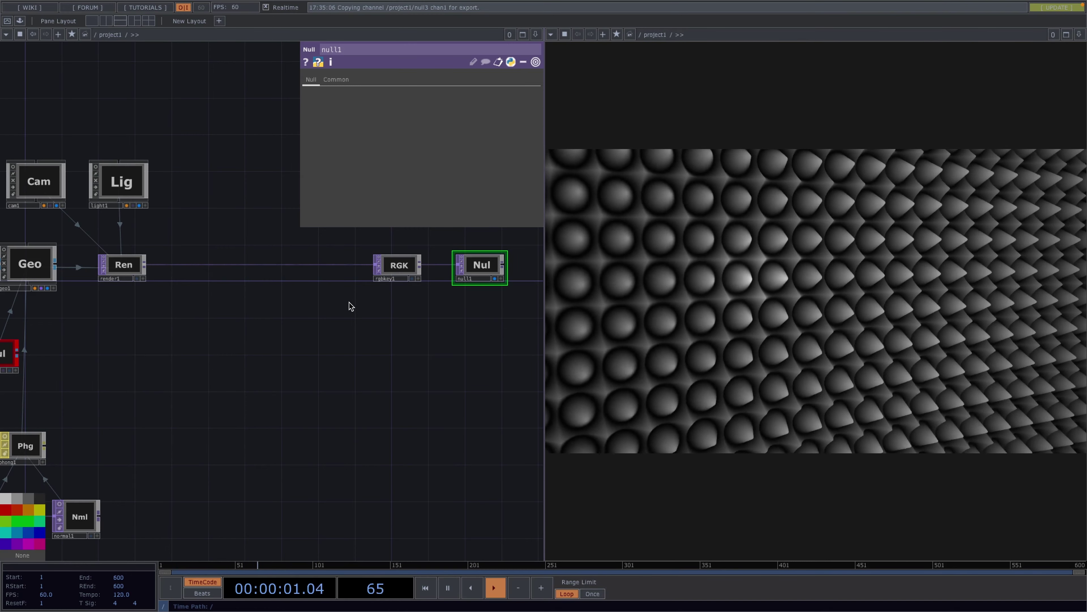
key(p)
drag(302, 333, 442, 331)
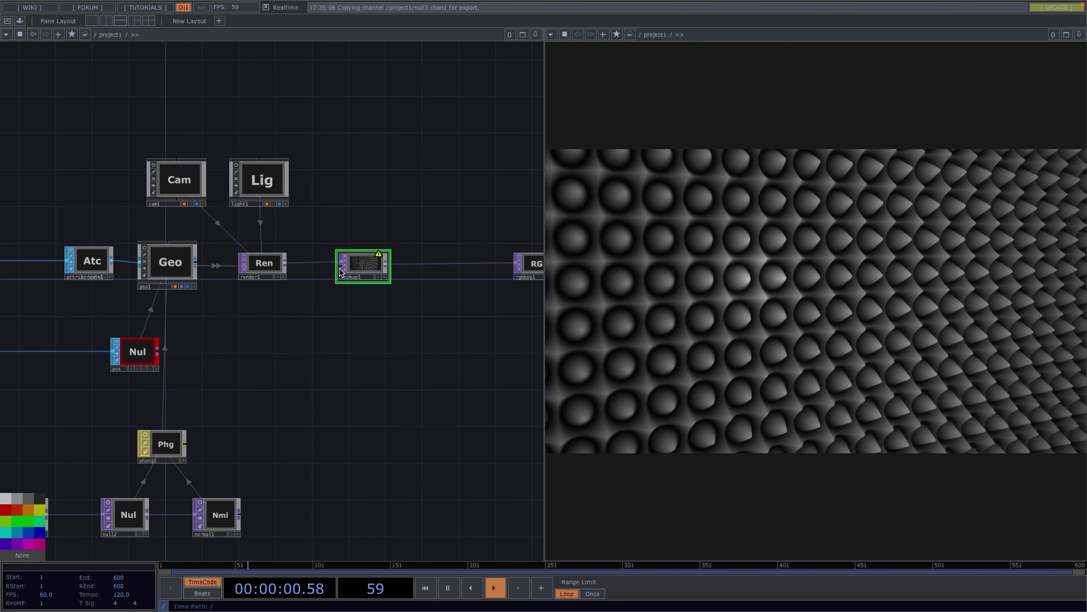
Add a Noise TOP below render1, wired into the second input of lookup1
key(Tab)
text(noi)
click(300, 204)
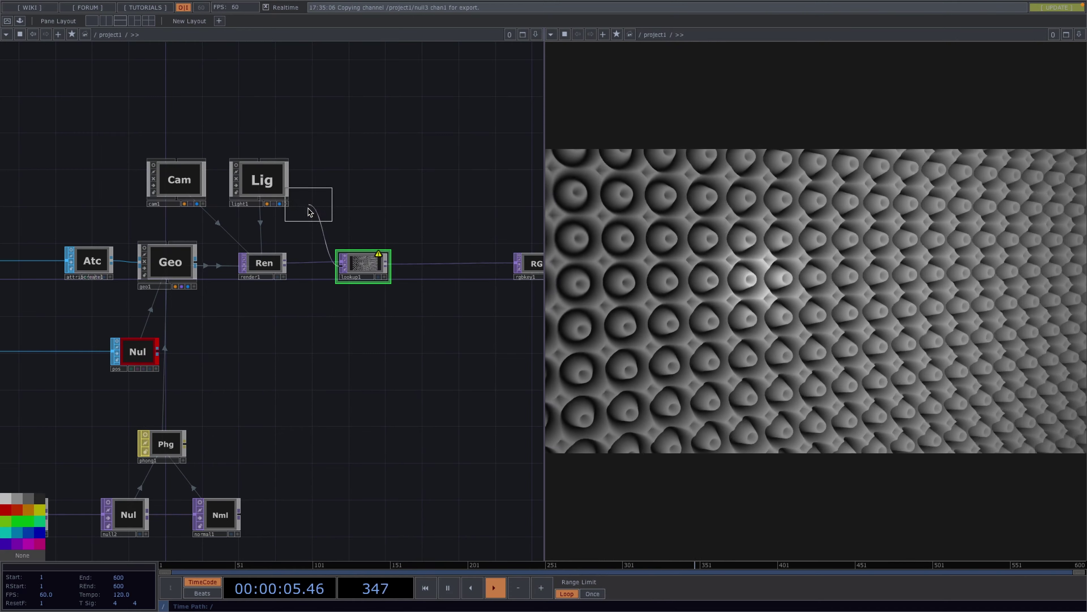
click(276, 325)
scroll(274, 328, up, 5)
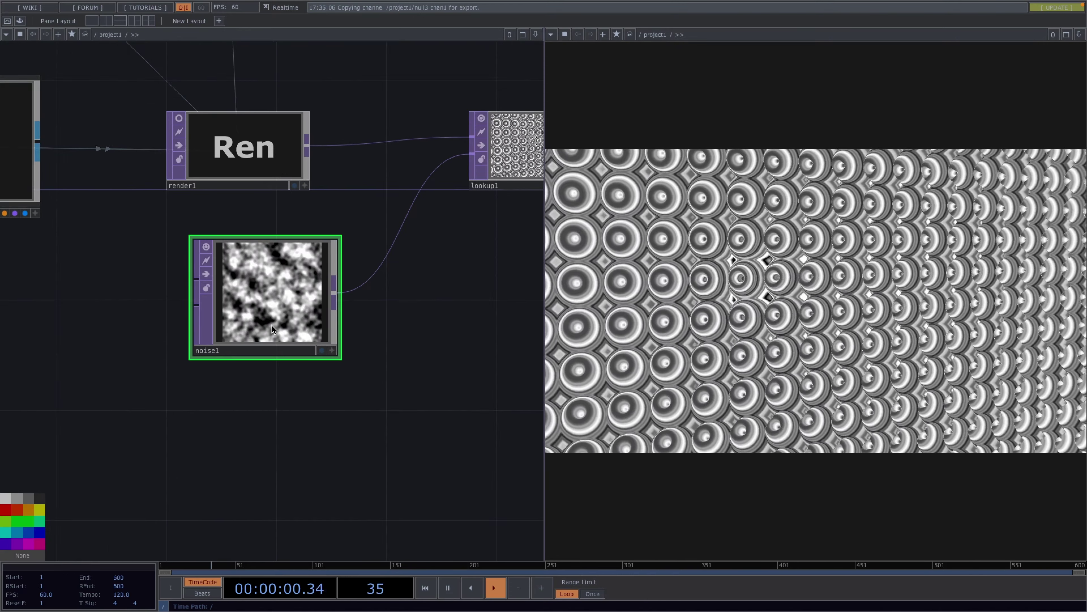
Set noise1's Period to 1.962, Harmonics to 0, Exponent to 1.29 and Amplitude to 0.862, and turn Monochrome off
key(p)
drag(451, 185, 470, 198)
drag(449, 120, 415, 135)
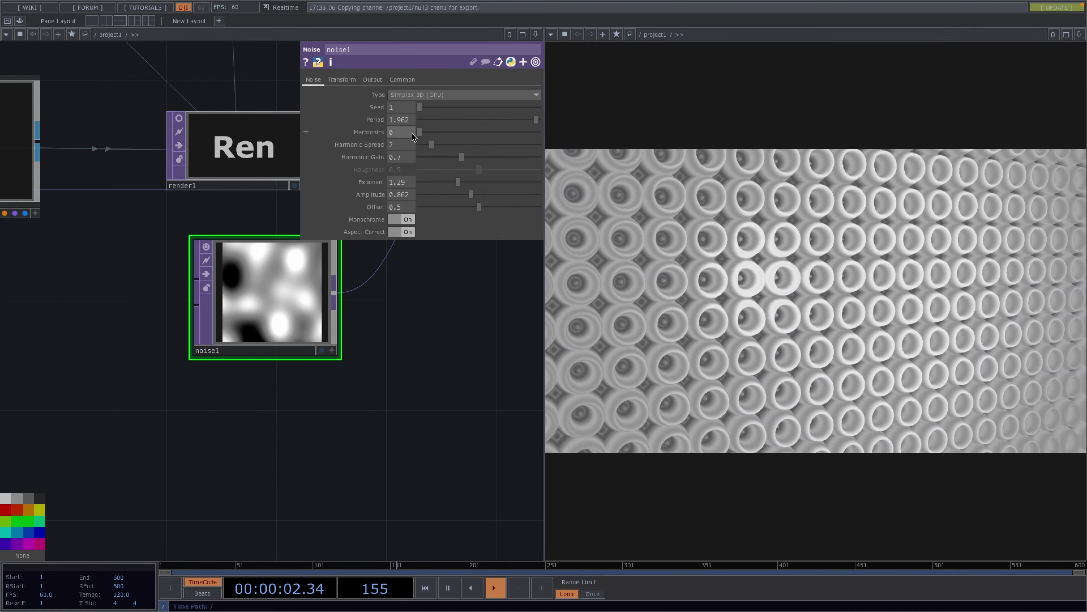
click(404, 218)
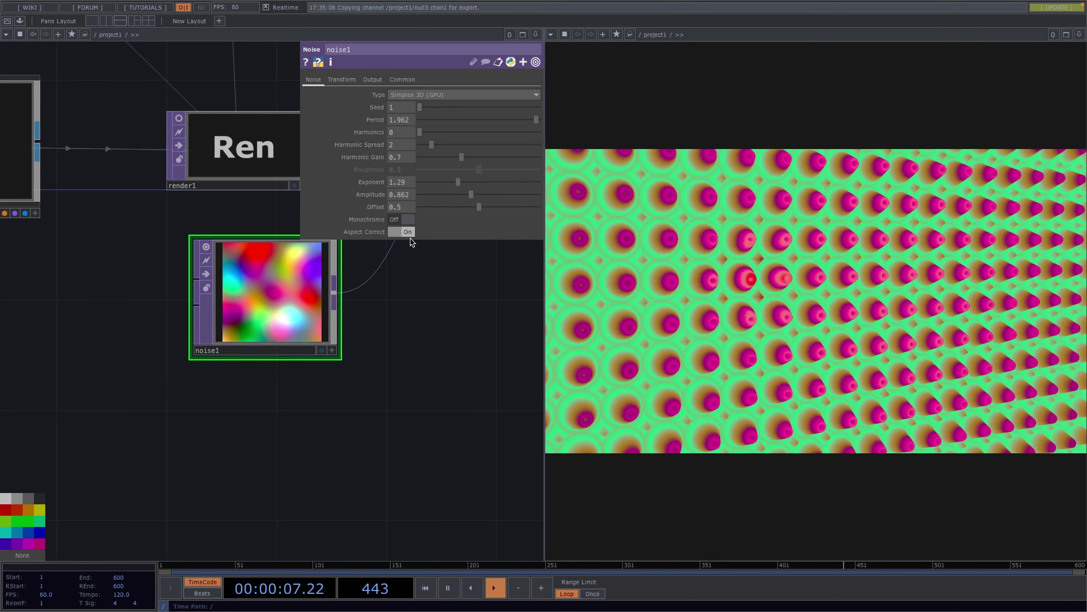
Adjust the transform Scale of noise1 until its pattern becomes a smooth colour gradient
click(341, 79)
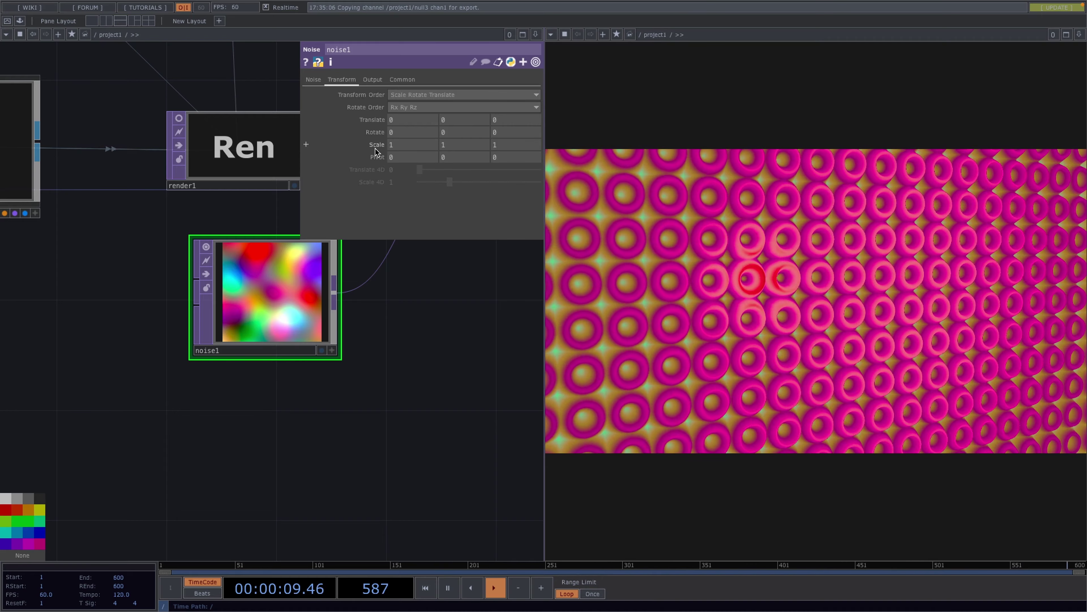
drag(375, 148, 354, 128)
middle_drag(351, 134, 319, 134)
Set noise1's Amplitude to 1.624 and Seed to 3381 for an orange, purple and blue gradient
click(313, 79)
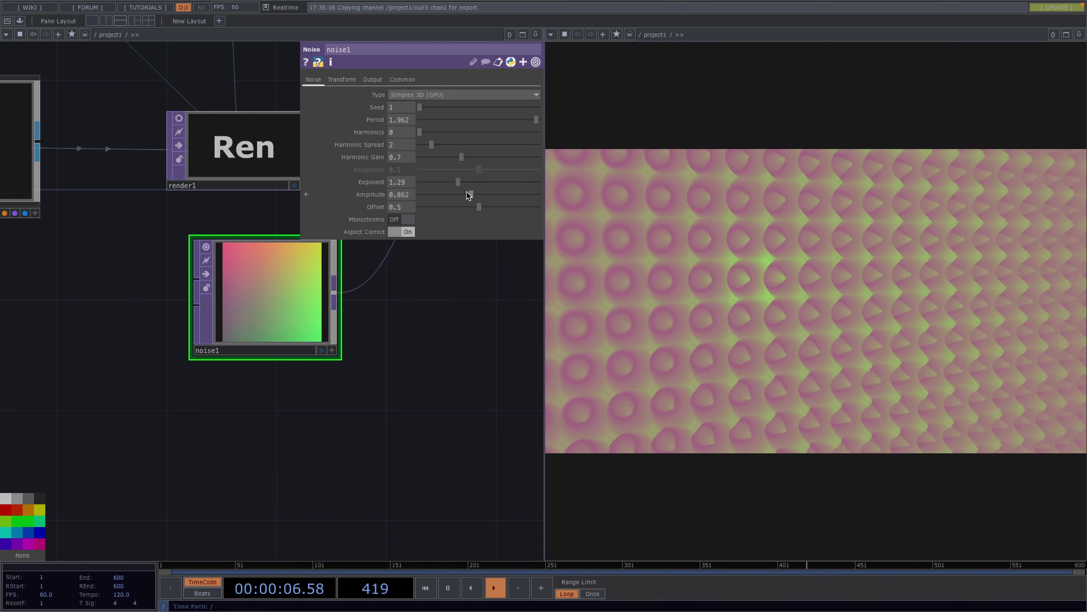
drag(474, 196, 520, 196)
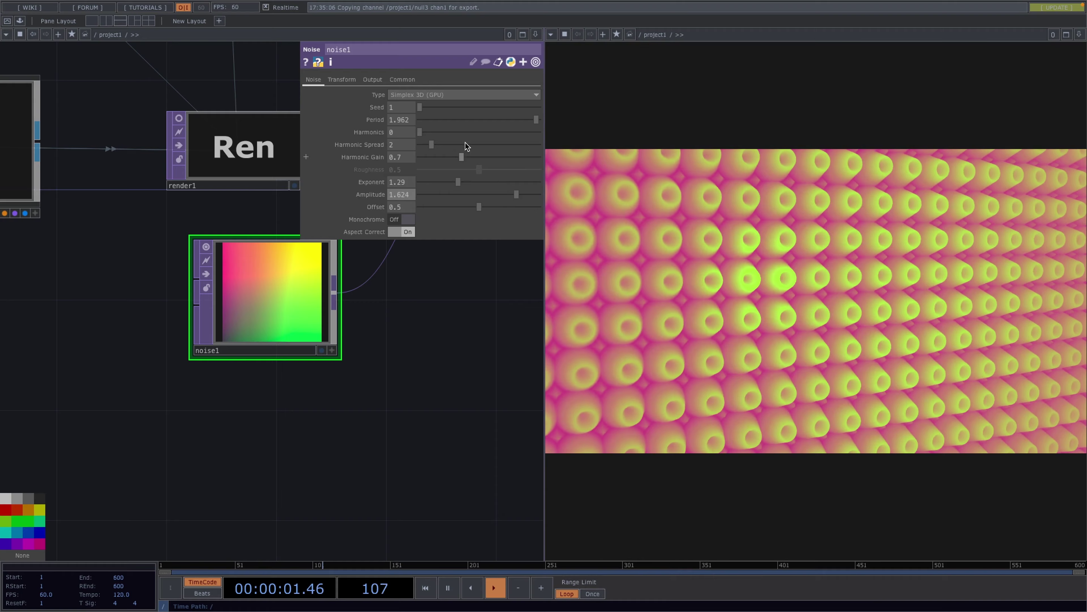
drag(421, 112, 463, 112)
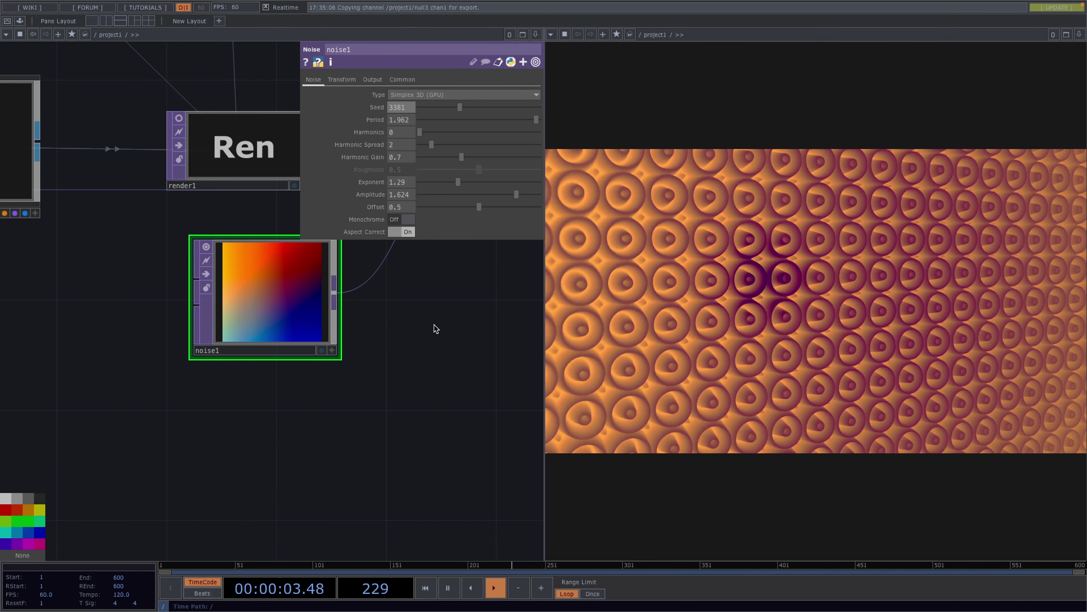
Reposition light1 through its node viewer to shift the shading toward the left side of the grid
drag(422, 301, 371, 388)
drag(407, 353, 357, 456)
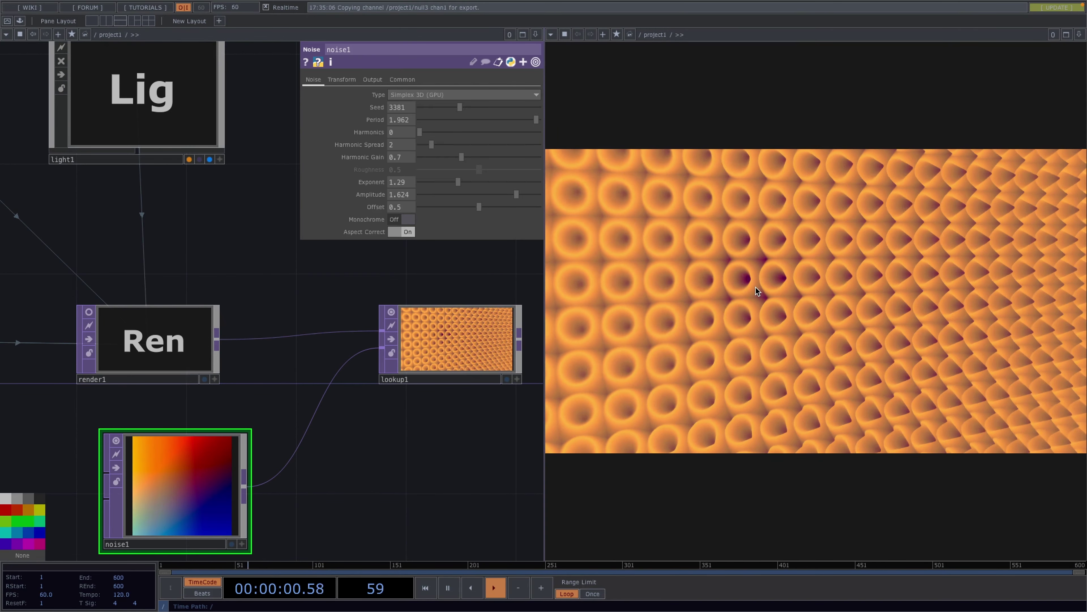
drag(228, 277, 270, 360)
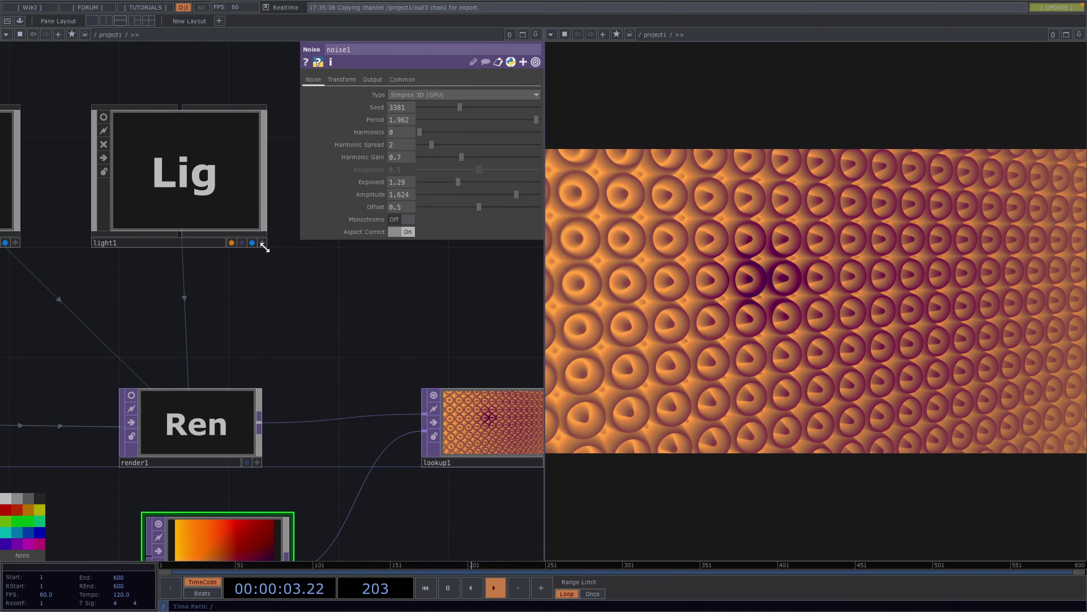
click(262, 243)
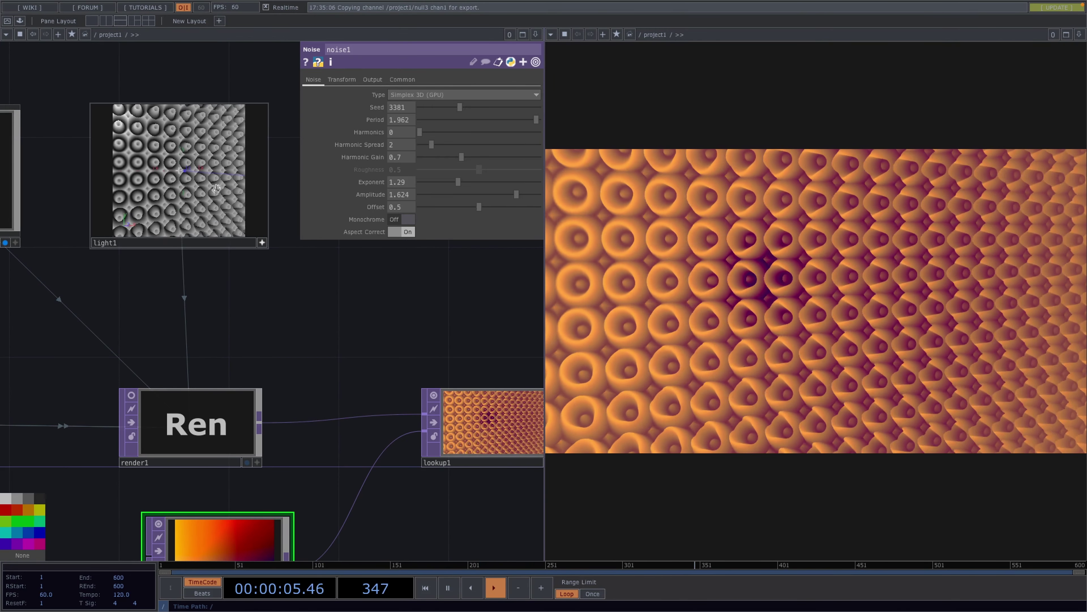
drag(202, 188, 188, 184)
click(262, 243)
drag(298, 298, 232, 296)
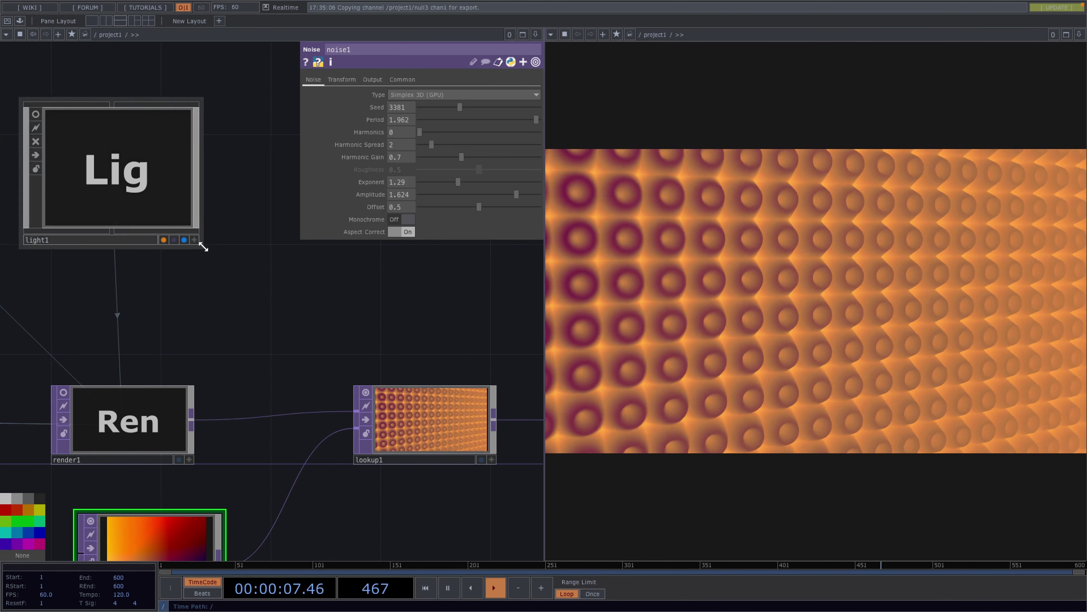
Insert an Edge TOP between lookup1 and rgbkey1
drag(257, 290, 148, 235)
scroll(148, 235, down, 2)
drag(275, 328, 251, 327)
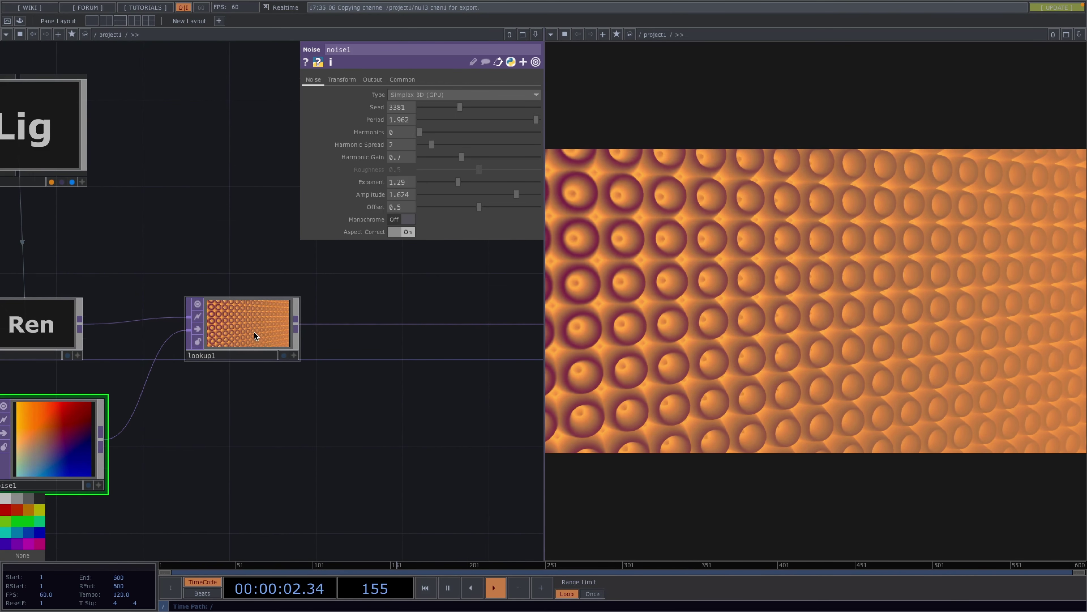
scroll(306, 427, down, 1)
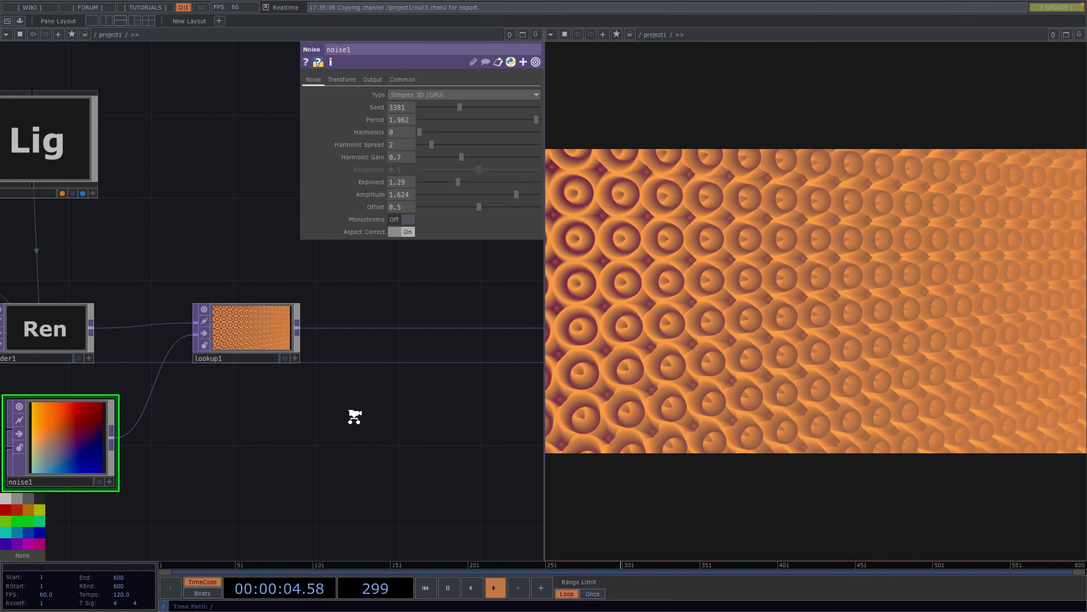
scroll(354, 415, down, 1)
drag(332, 419, 205, 422)
right_click(235, 335)
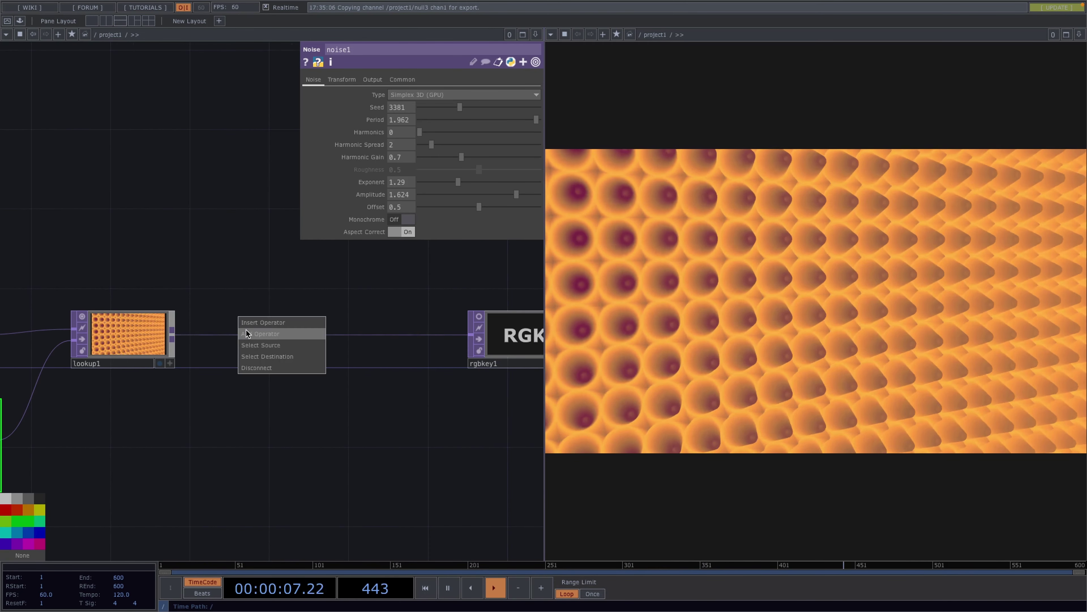
click(247, 333)
text(ed)
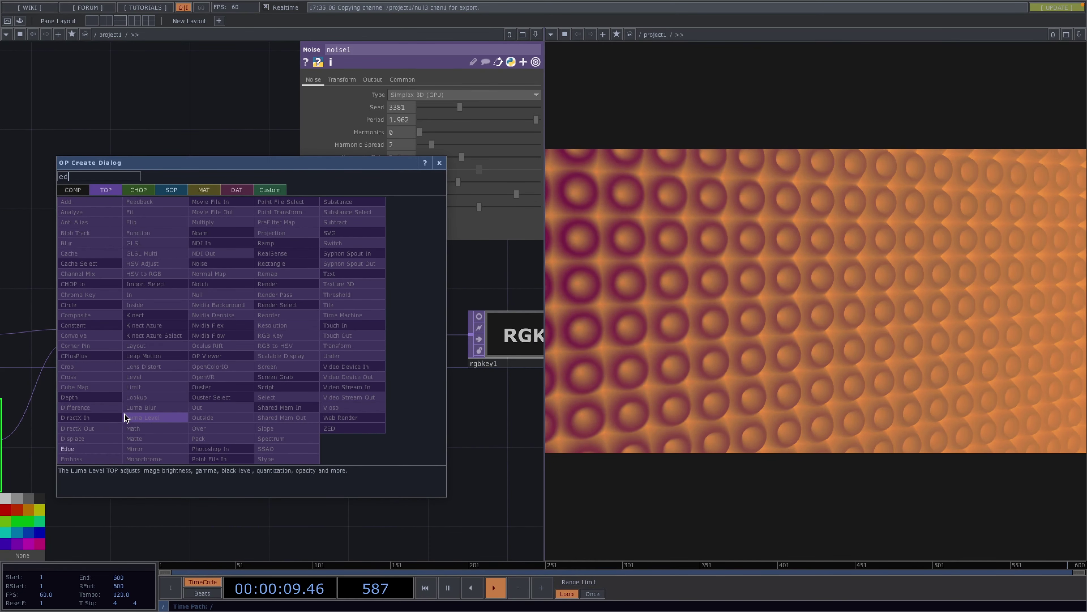
click(68, 448)
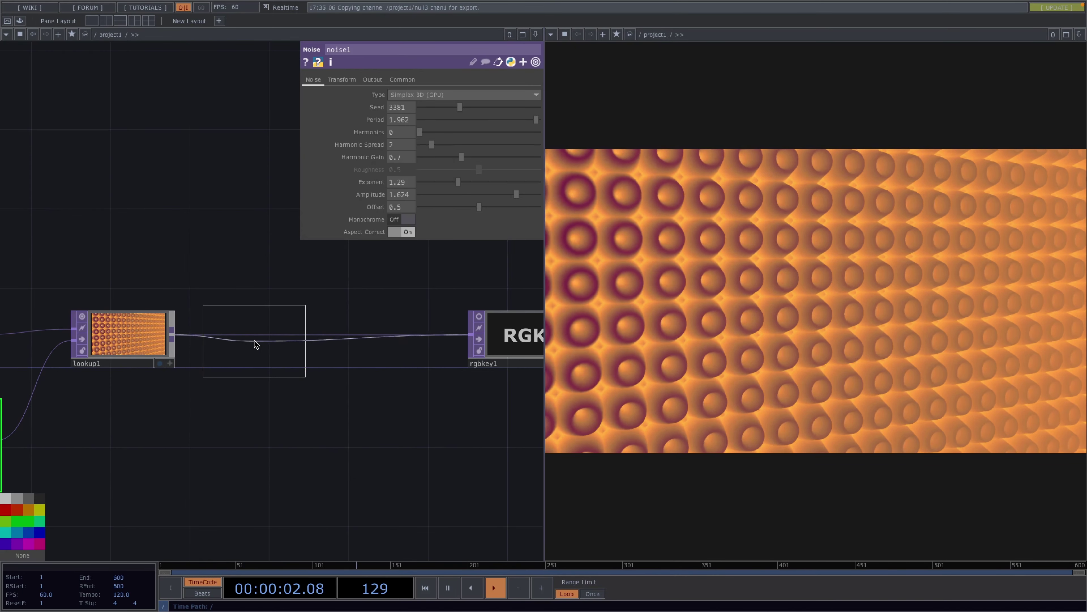
click(256, 344)
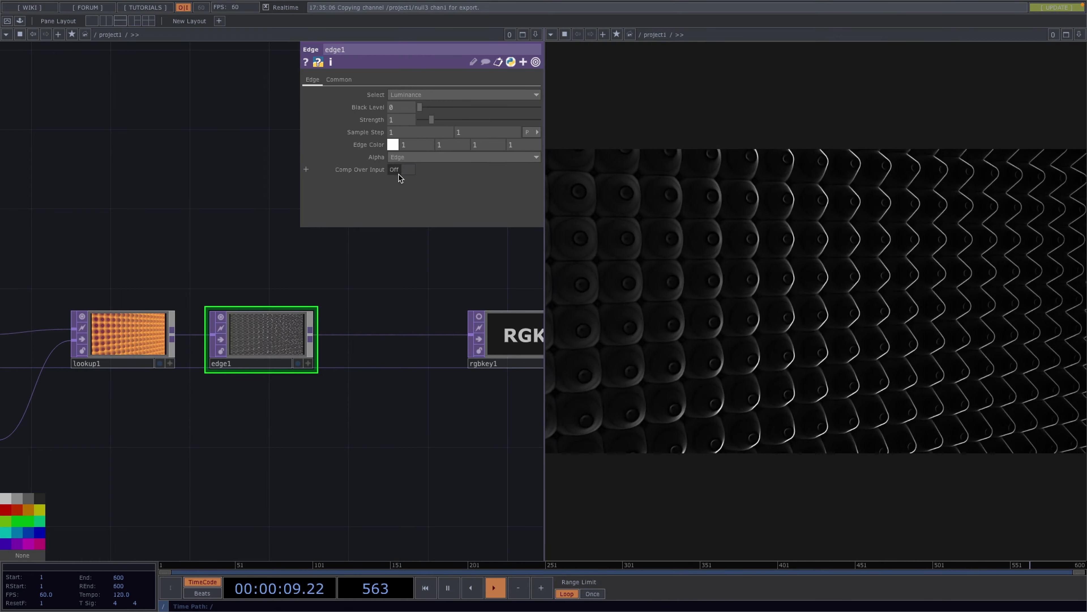
Composite edge1's edges over its input in black, with Strength 2.19 and Sample Step 1.15
click(398, 174)
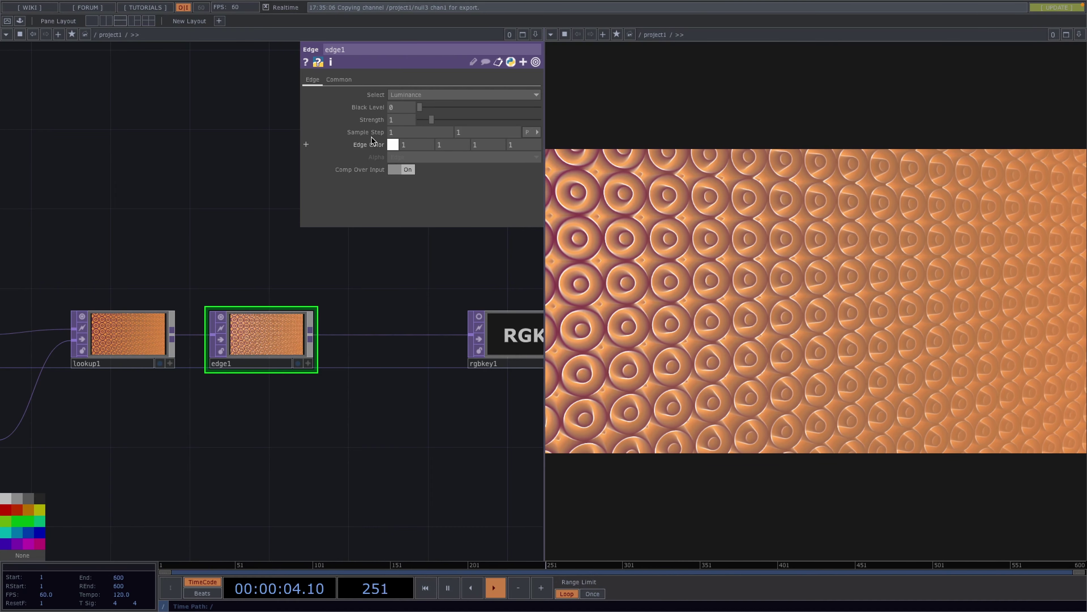
click(393, 144)
click(385, 117)
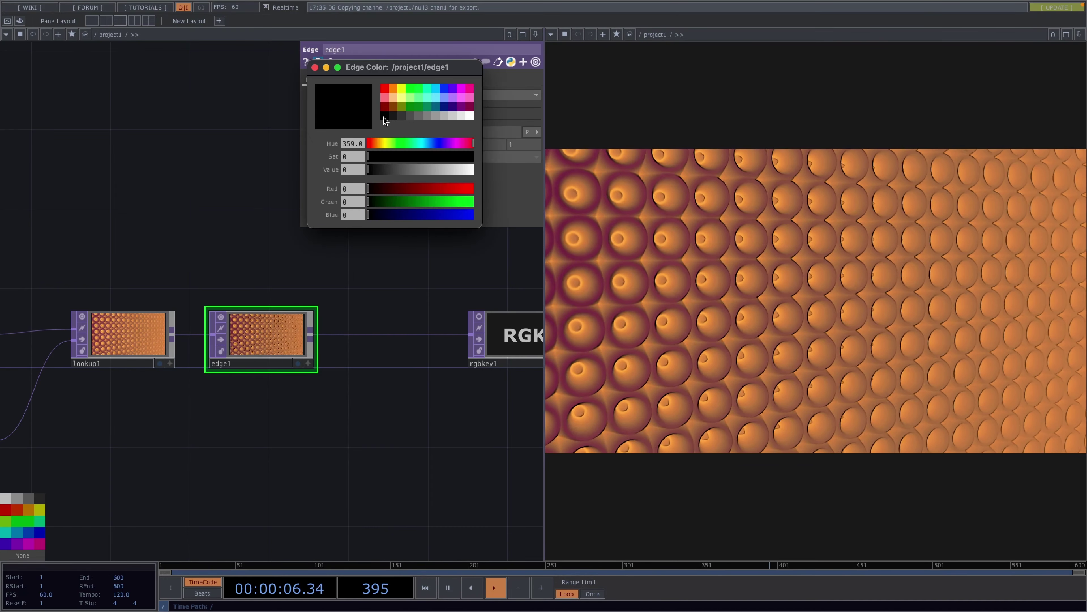
click(315, 68)
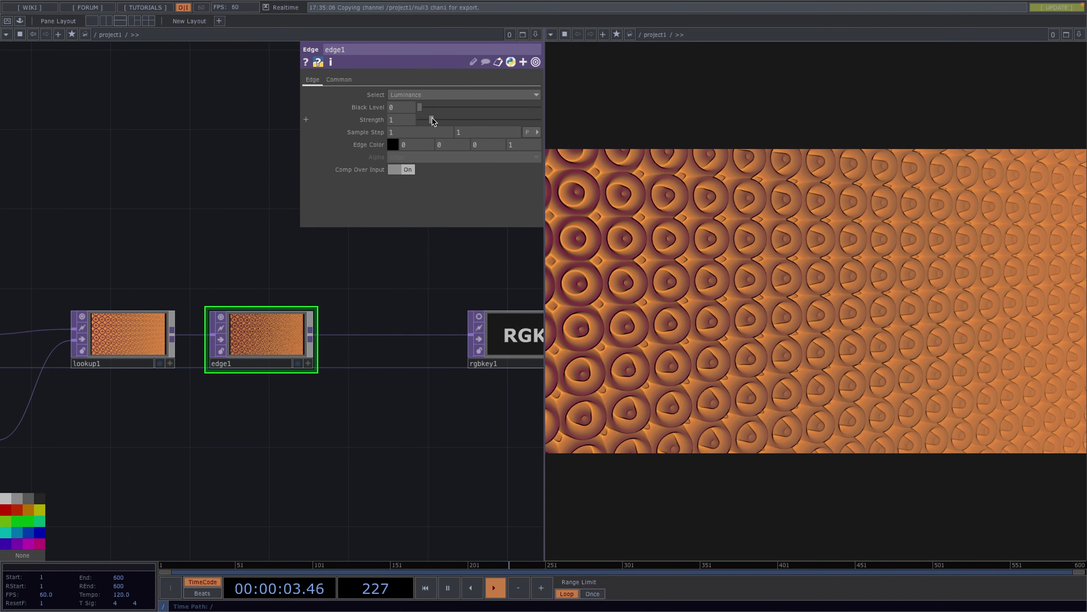
drag(433, 121, 445, 120)
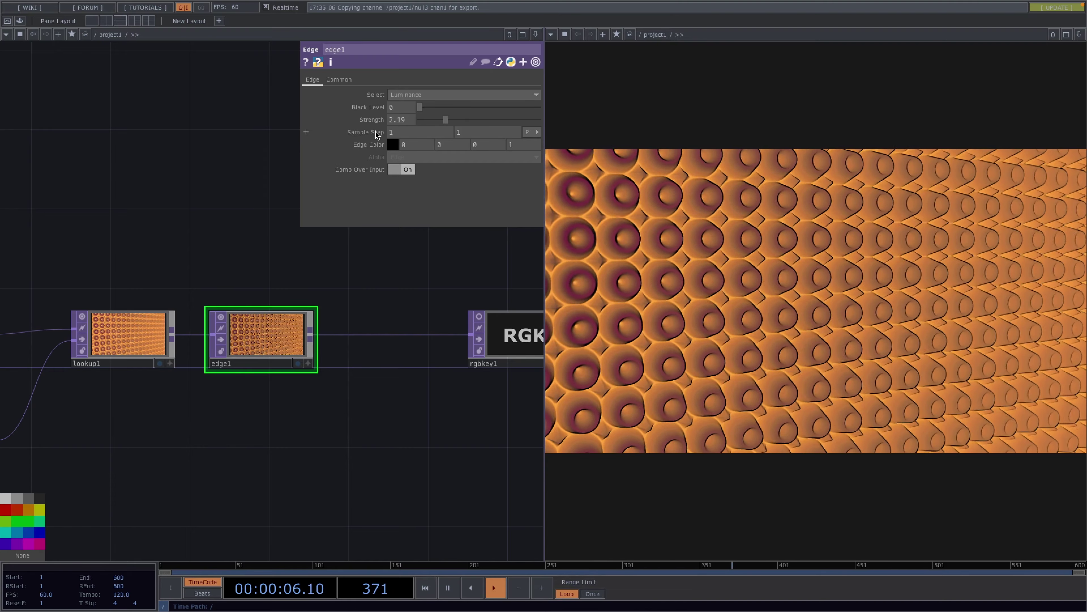
middle_drag(376, 134, 393, 116)
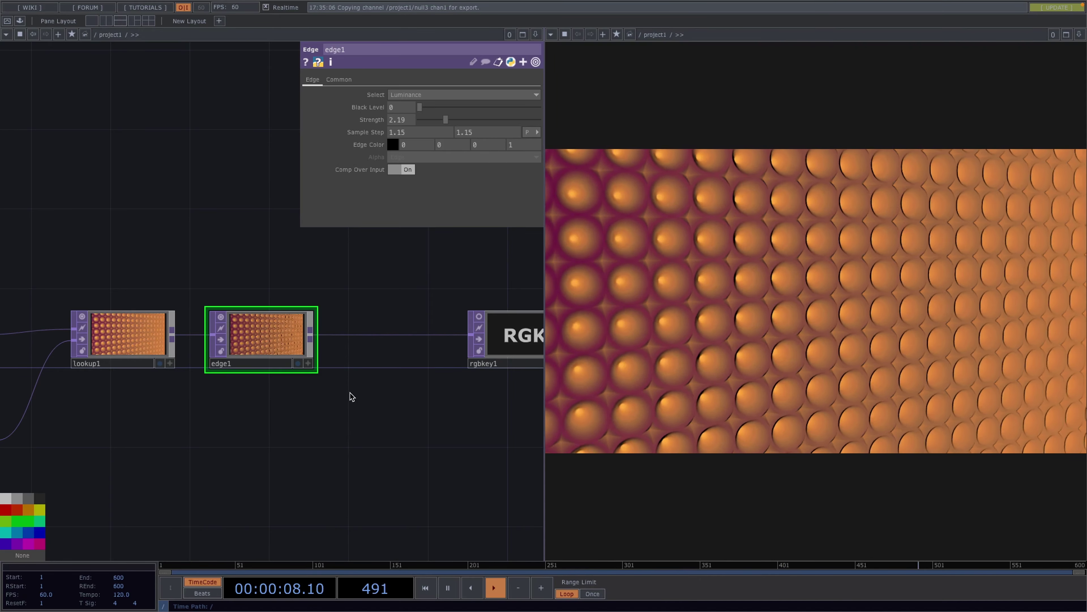
Move rgbkey1 closer to null1 and insert a Lens Distort TOP between edge1 and rgbkey1
drag(323, 440, 136, 411)
scroll(136, 412, down, 3)
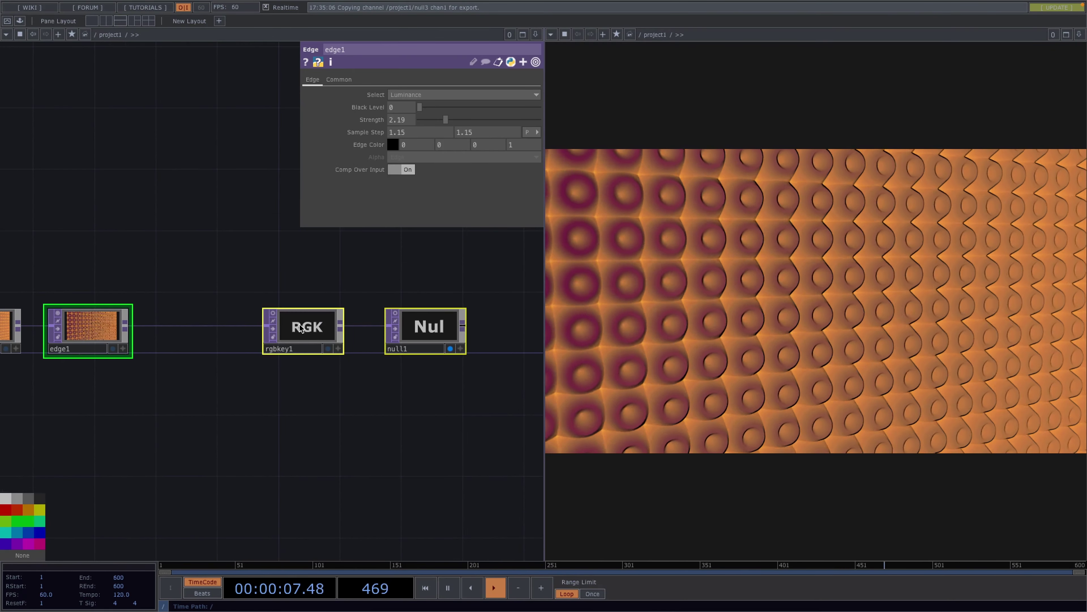
drag(312, 334, 342, 332)
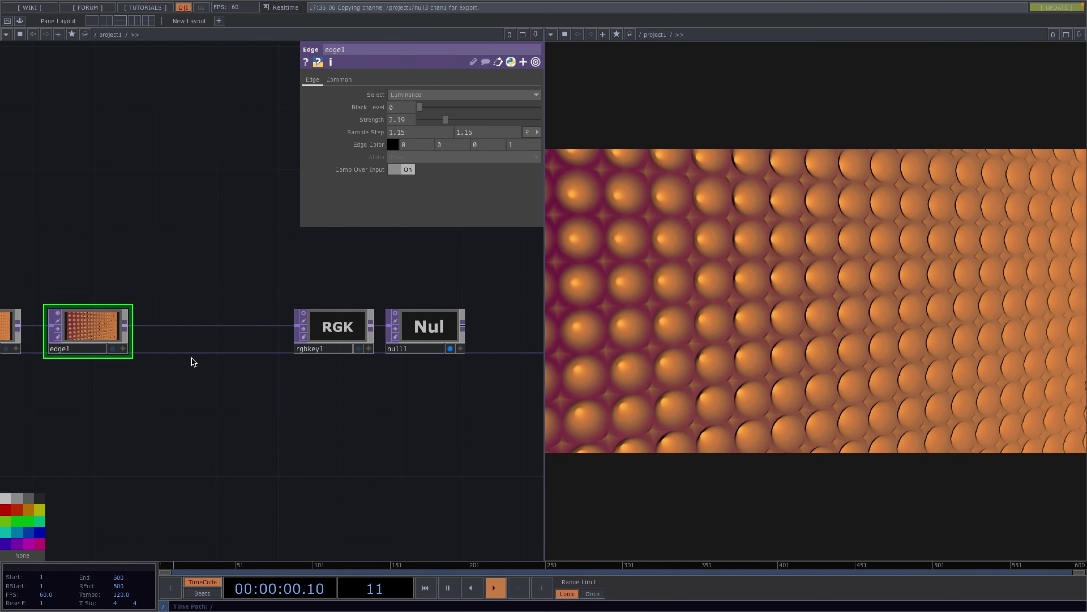
right_click(196, 328)
click(219, 314)
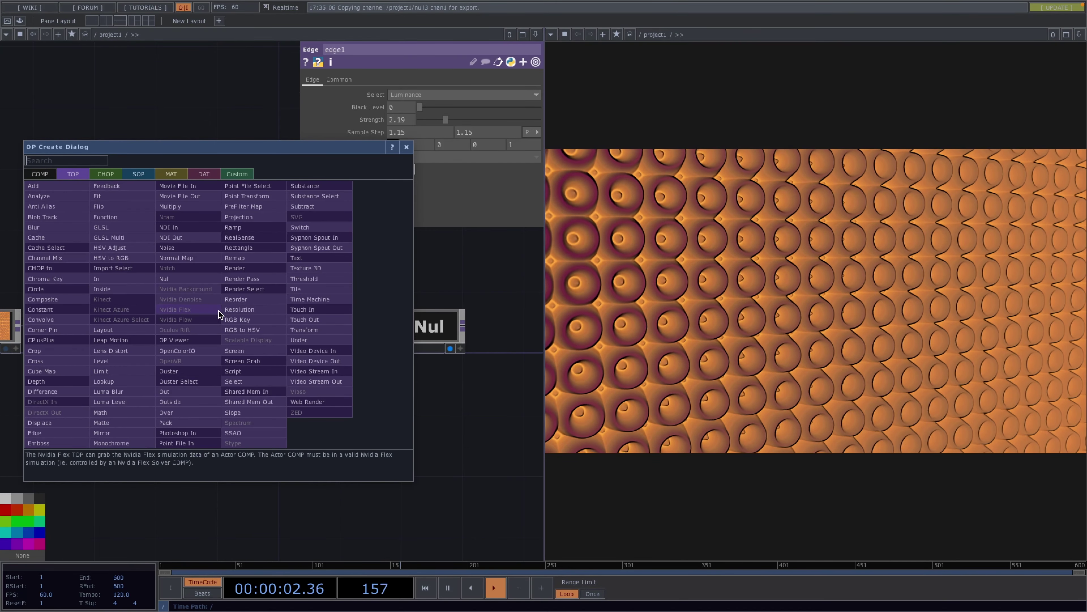
text(len)
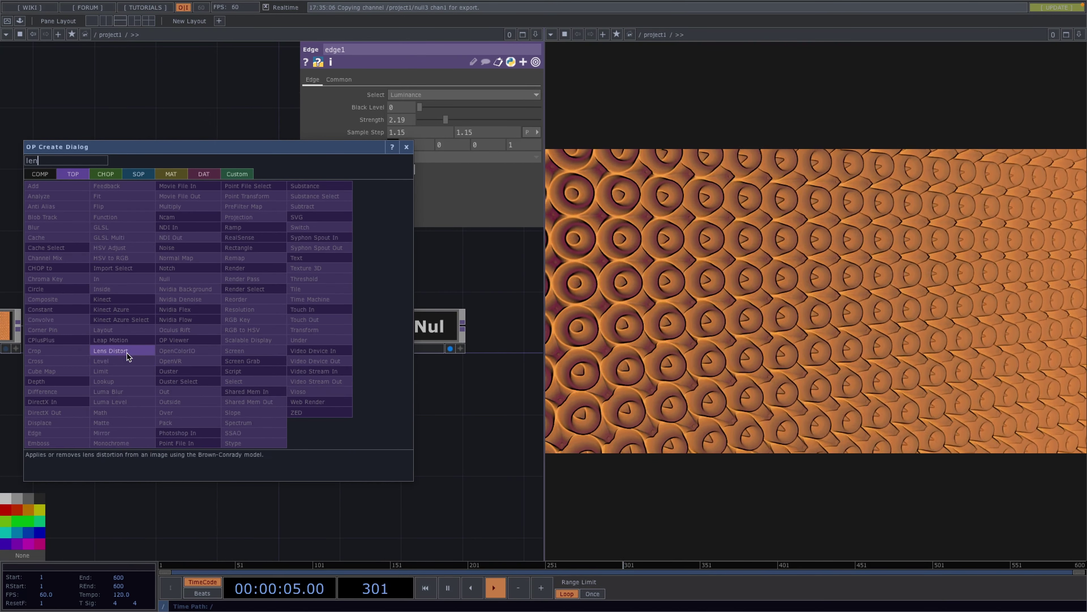
click(120, 350)
click(217, 332)
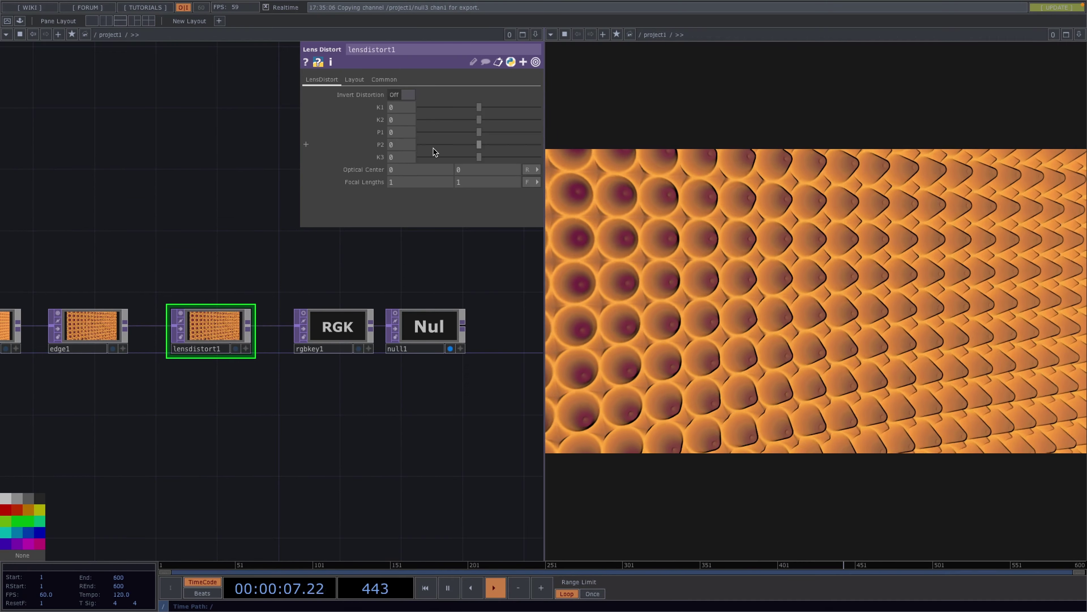
Set lensdistort1's K1 to -0.41, K2 to 0.133 and P1 to 0.038
drag(478, 106, 455, 109)
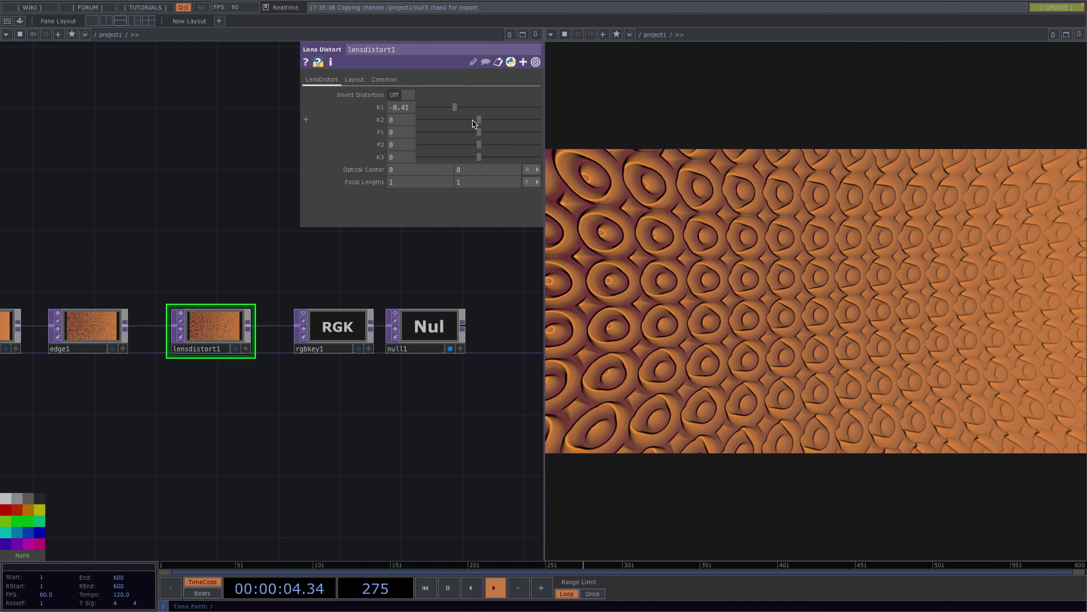
drag(464, 129, 484, 137)
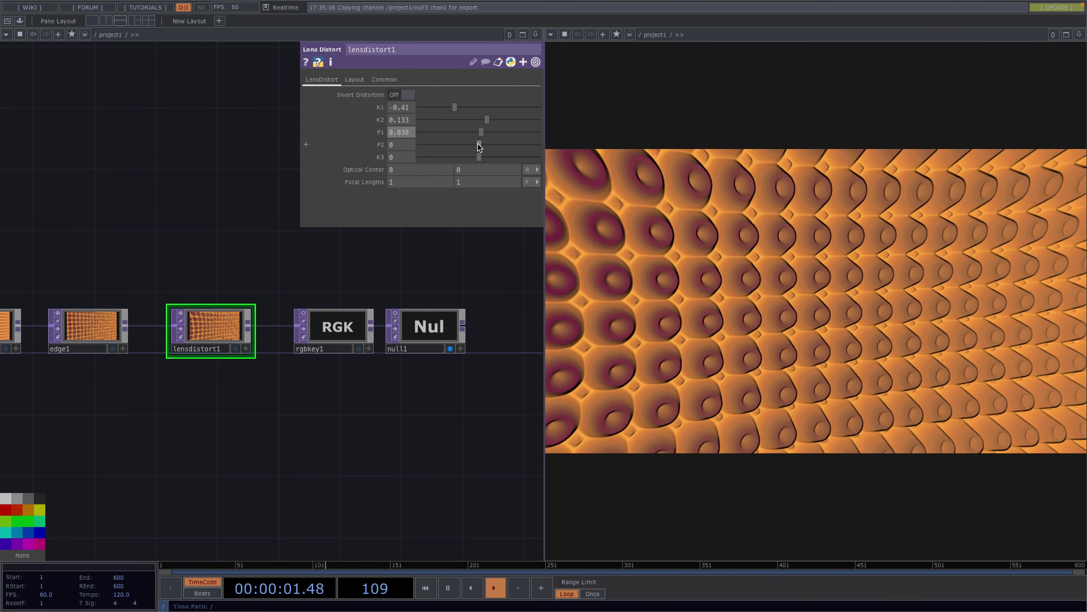